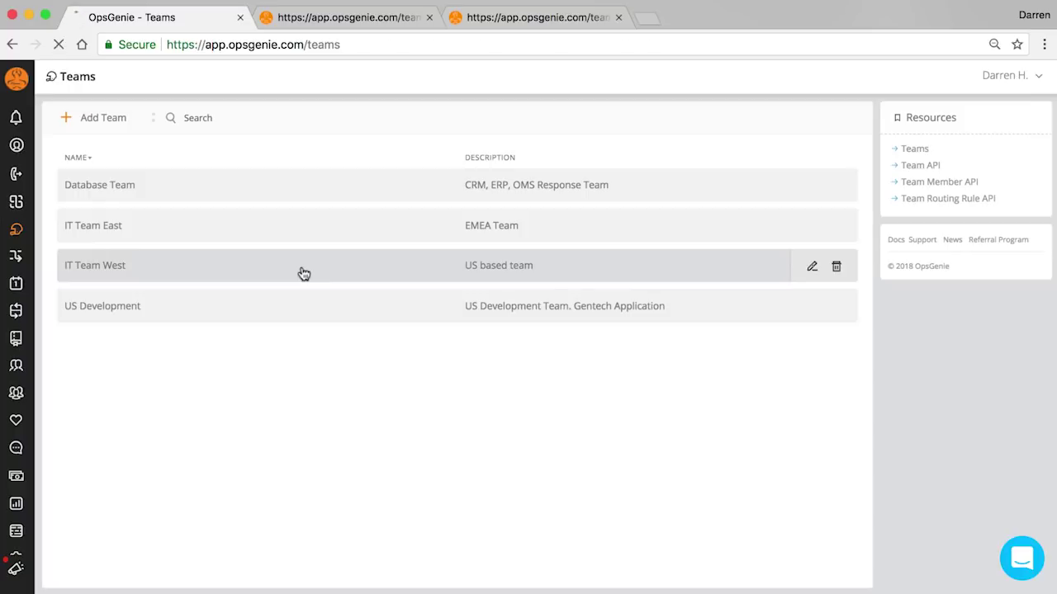
Step: Add a new member to IT Team West and set that member's role to Team Lead
click(421, 120)
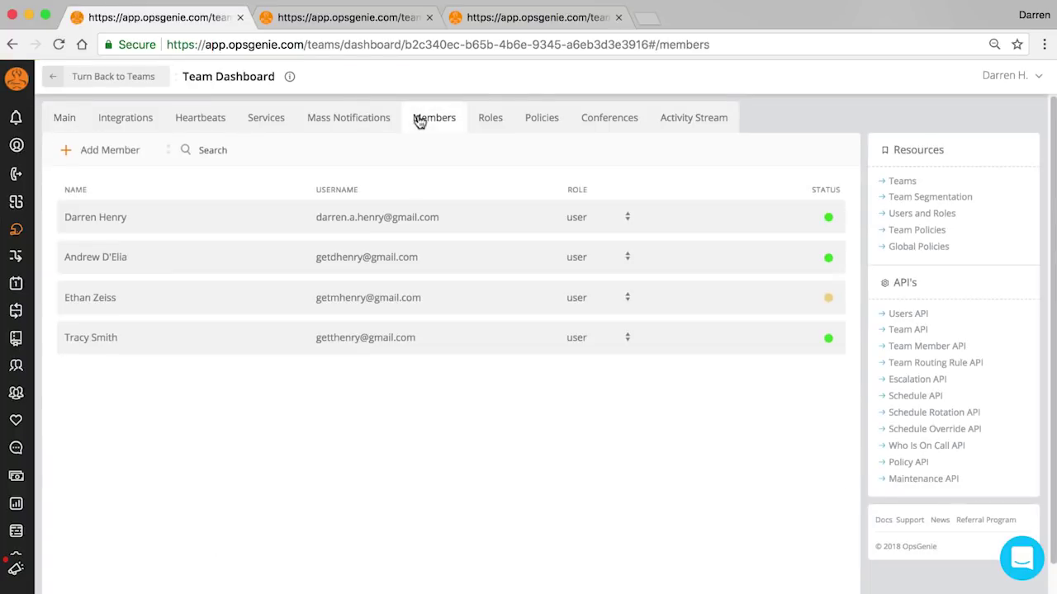
click(89, 154)
text(jason)
click(388, 158)
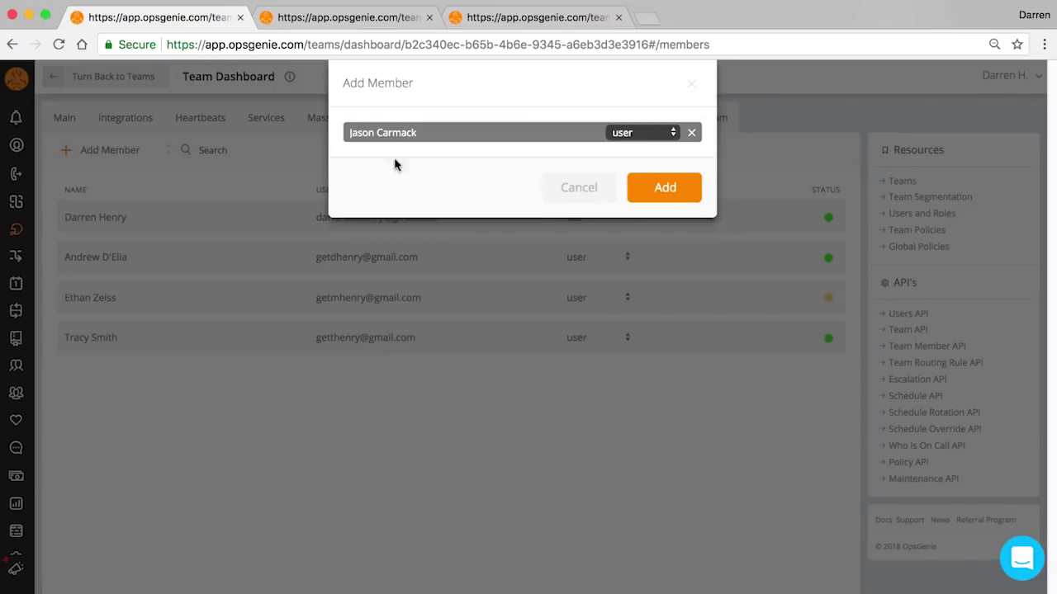
click(661, 188)
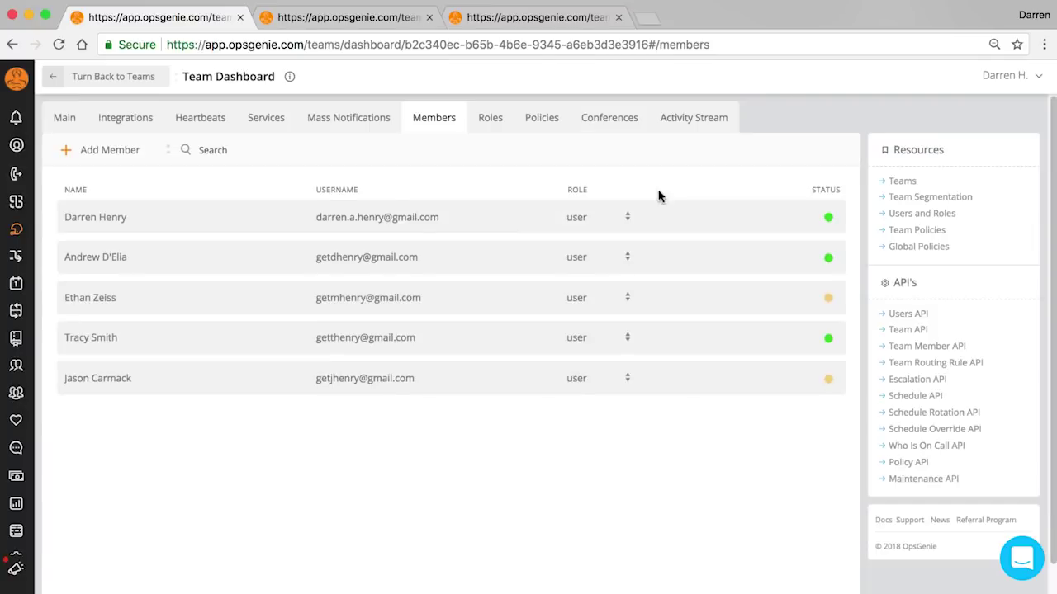
click(628, 378)
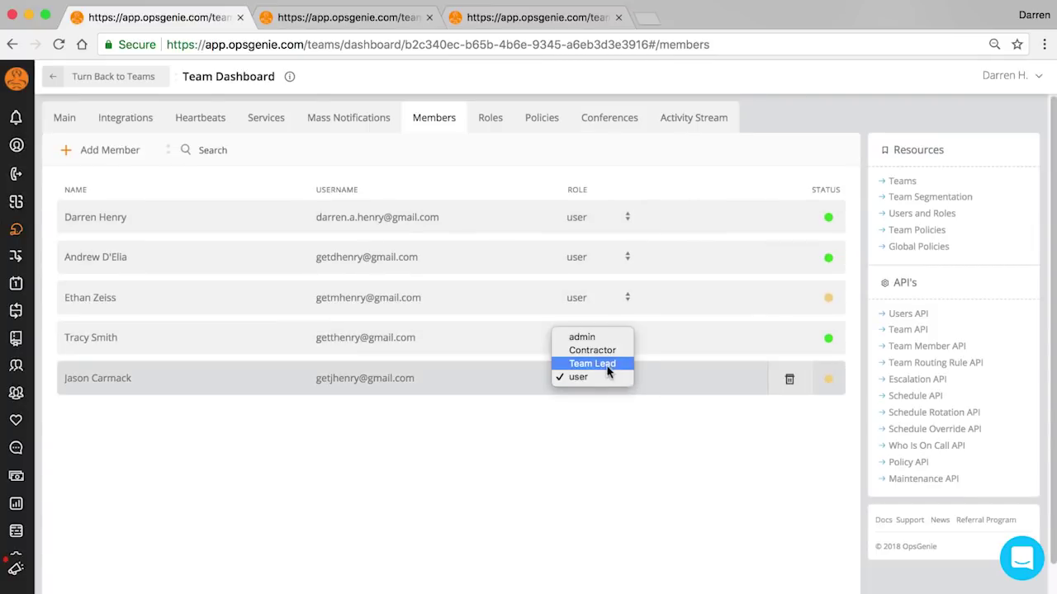
click(607, 362)
Step: Grant the Team Lead role the Create/Update Schedules permission and save the role
click(493, 124)
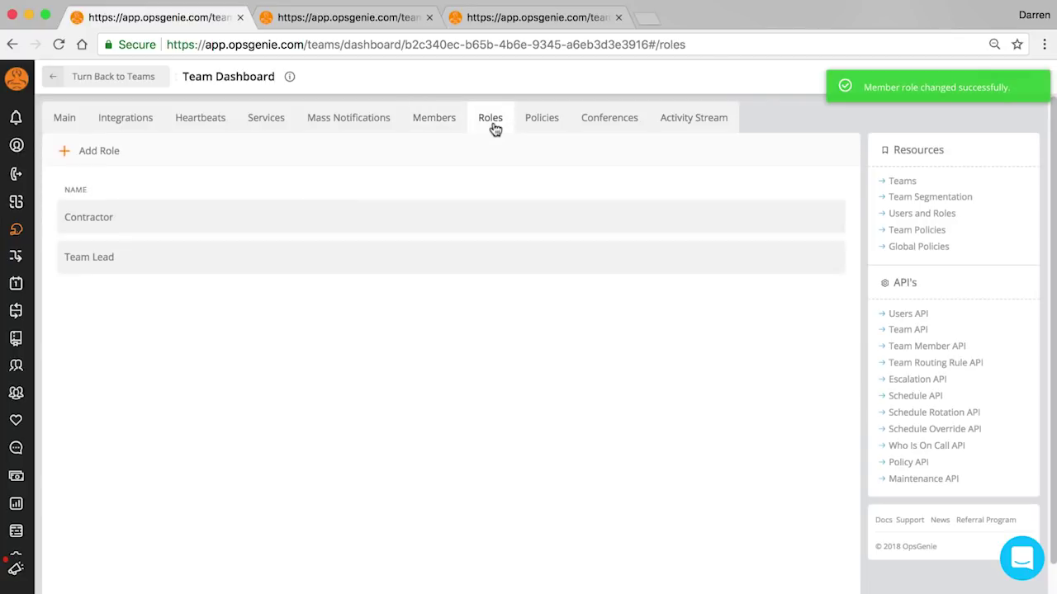
click(463, 266)
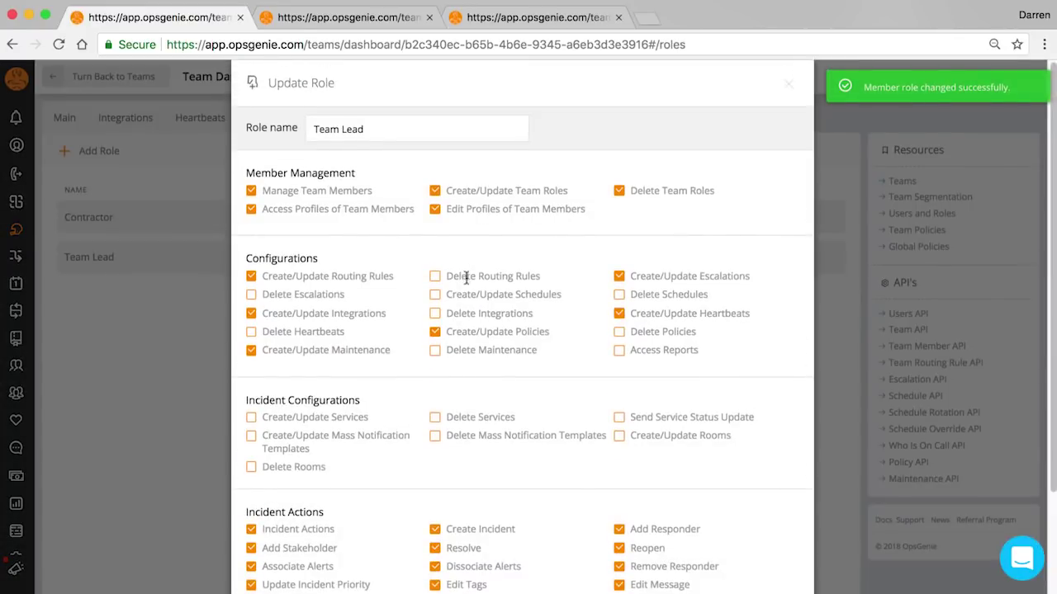
click(435, 299)
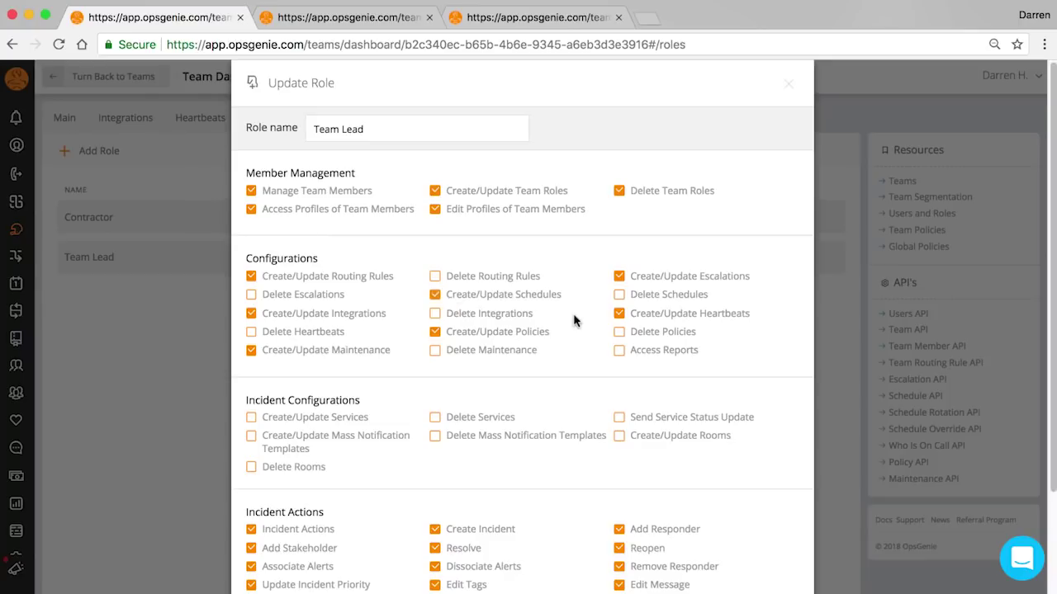
scroll(568, 326, down, 3)
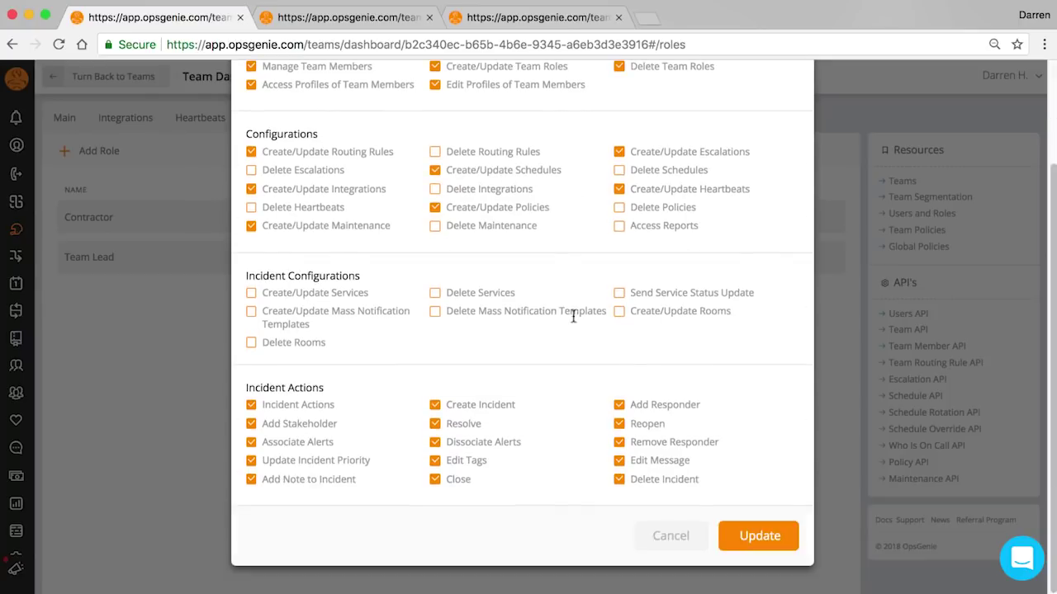
click(758, 538)
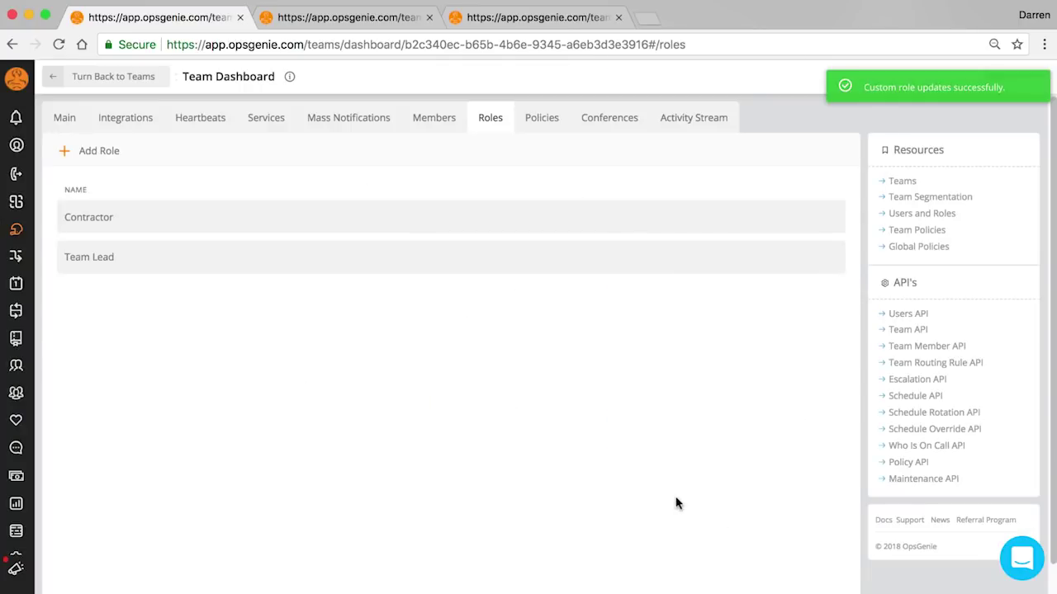
Step: Start adding an AWS CloudWatch integration for the team and read through its setup instructions
click(123, 121)
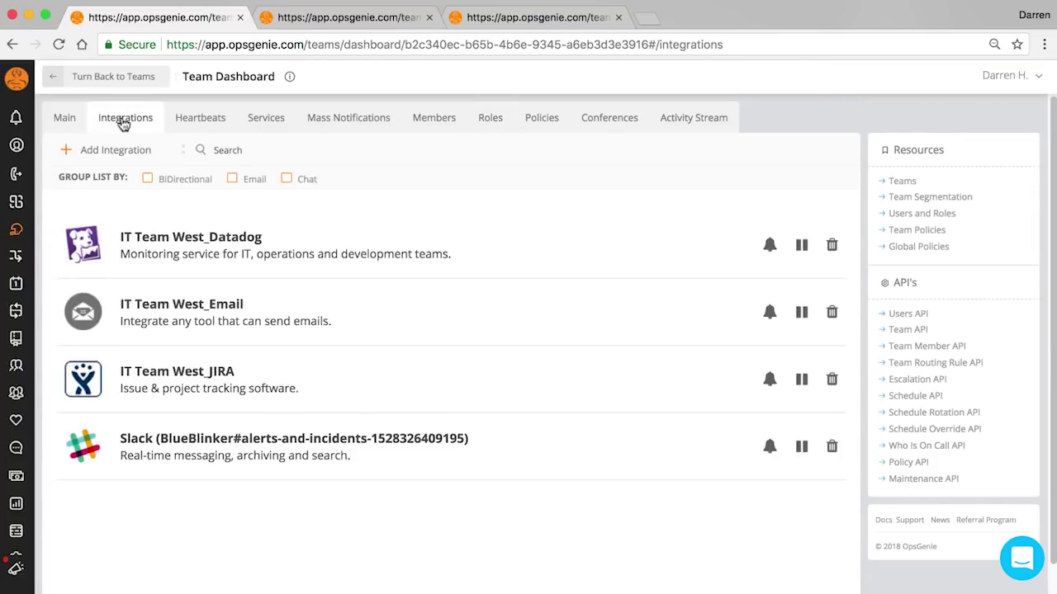
click(111, 150)
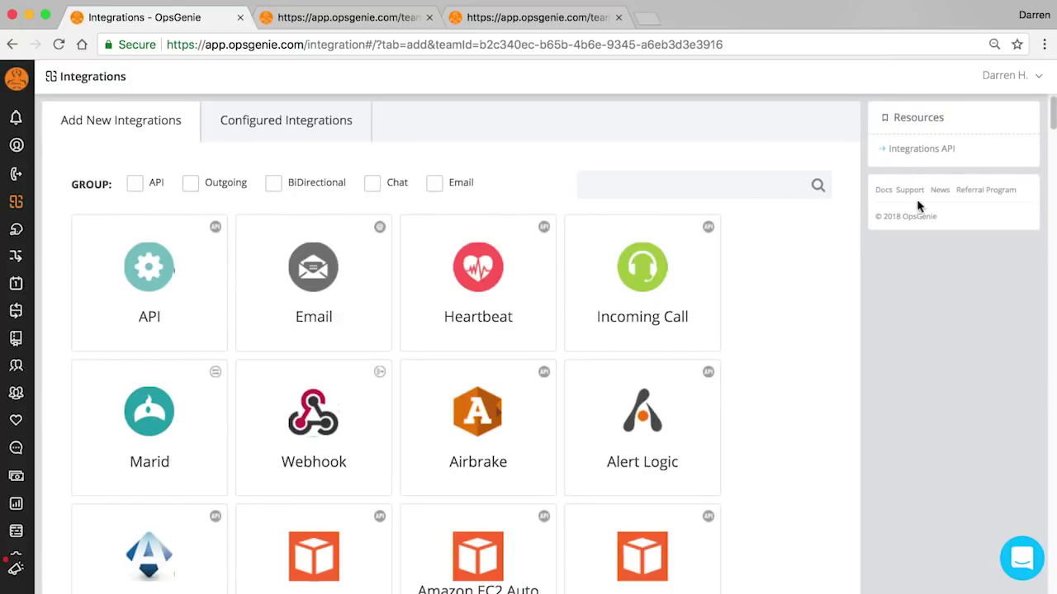
drag(1044, 129, 1038, 165)
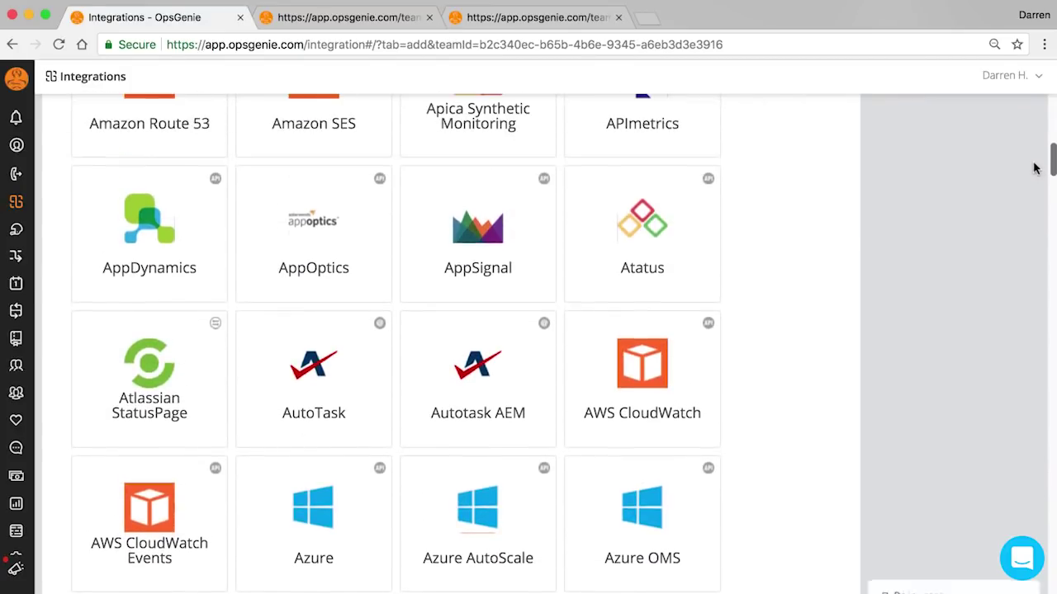
click(648, 367)
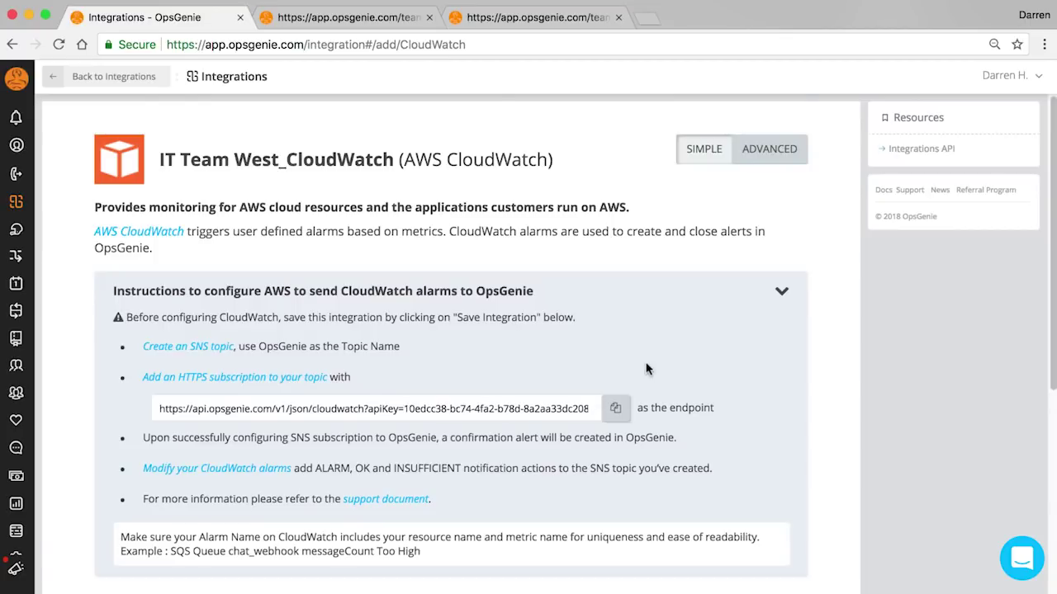
scroll(720, 332, down, 1)
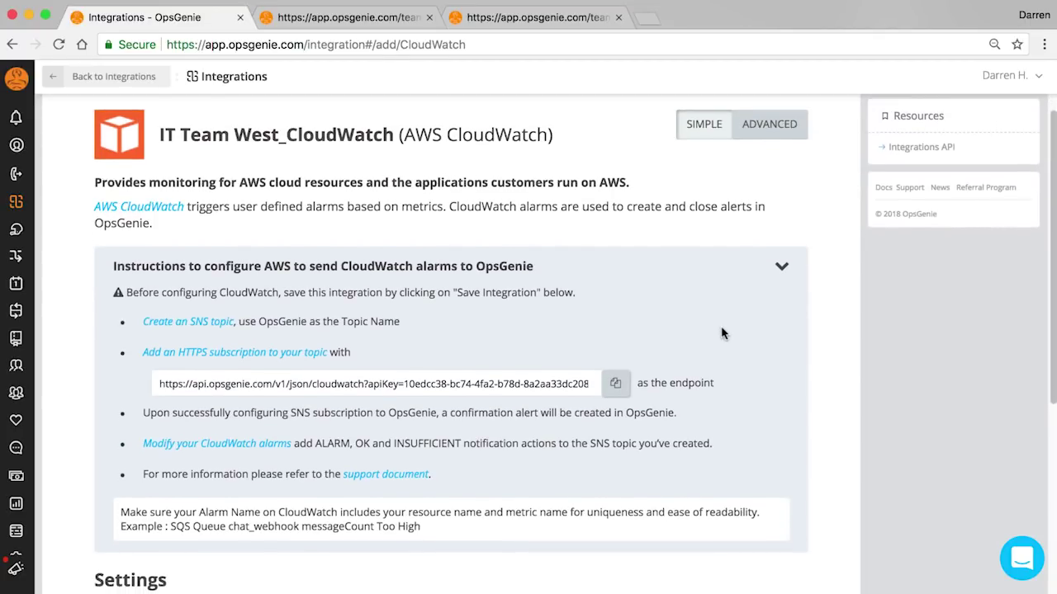
scroll(722, 333, down, 1)
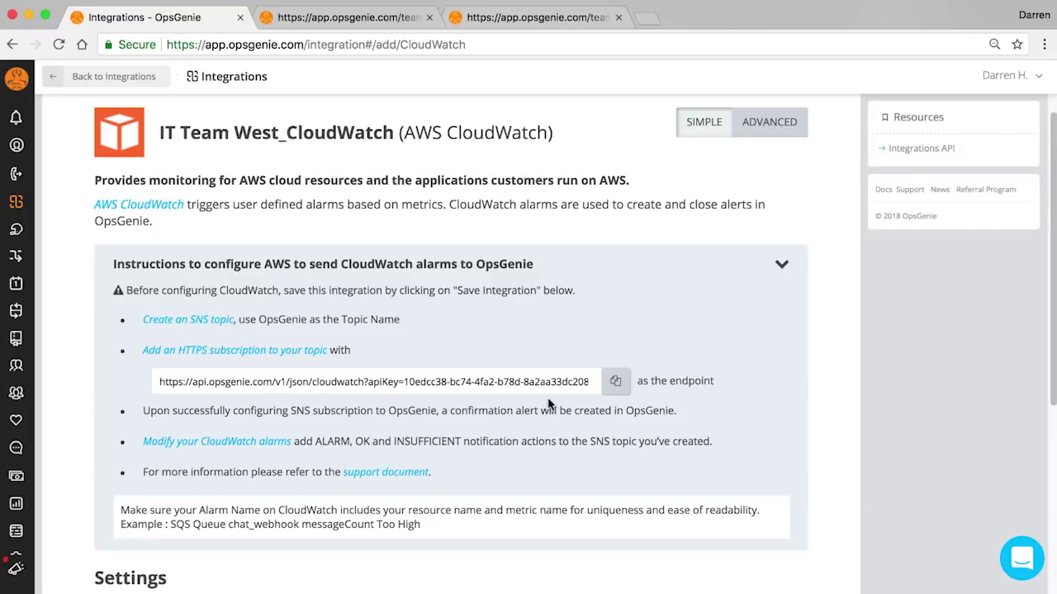
Step: In the advanced Create Alert settings, append {{NewStateReason}} to the alert message and enter the tag AW
click(761, 131)
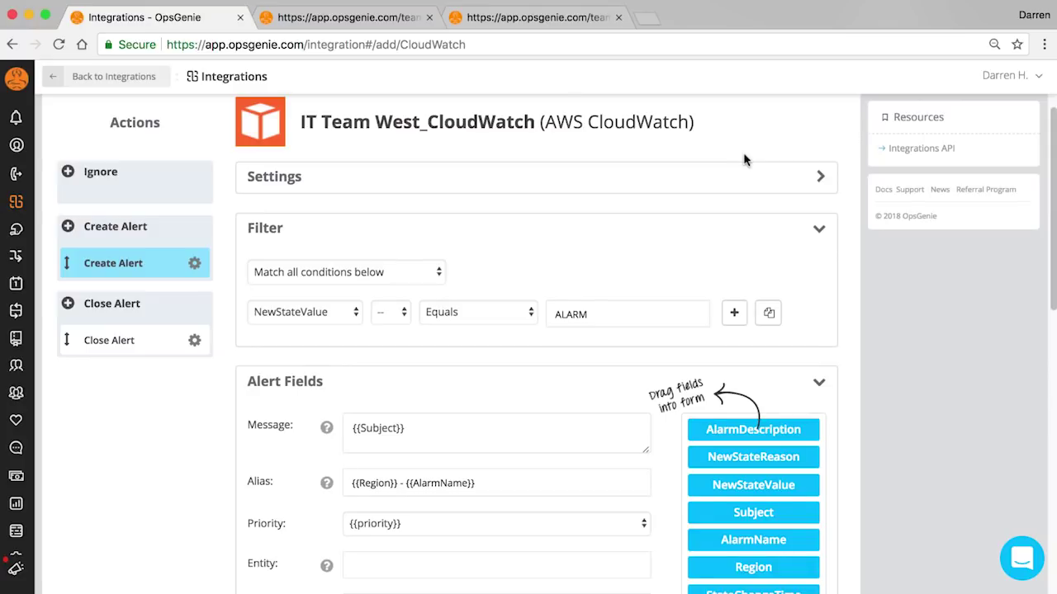
scroll(664, 273, down, 2)
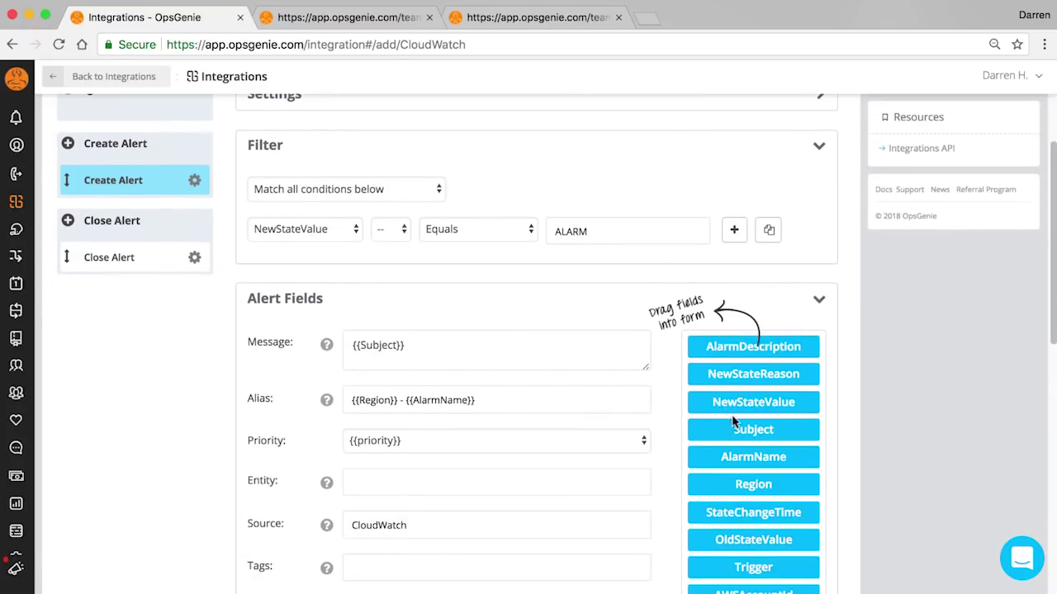
scroll(732, 422, down, 3)
drag(739, 239, 559, 207)
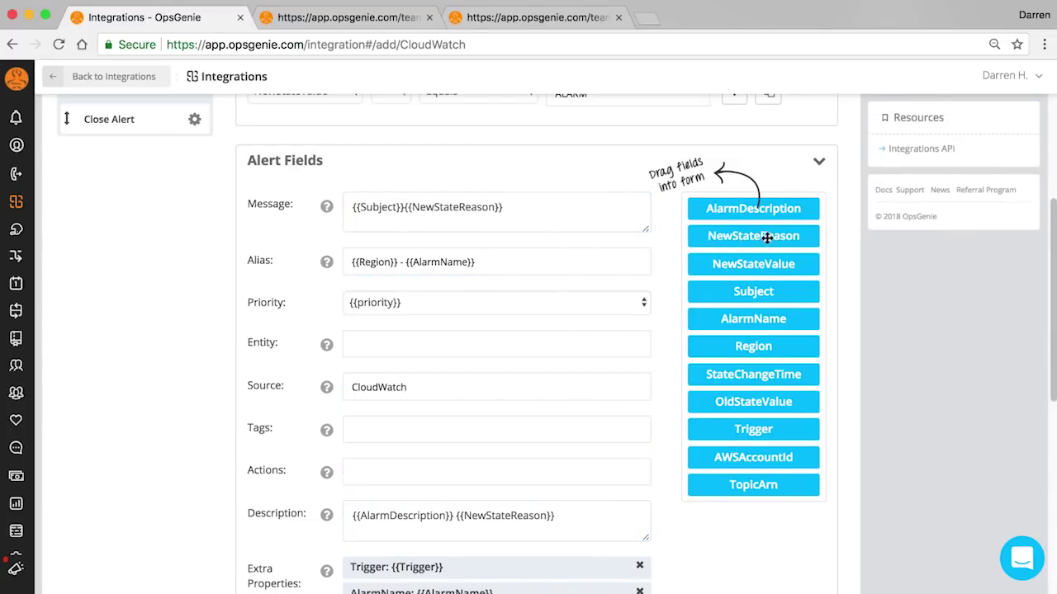
click(391, 432)
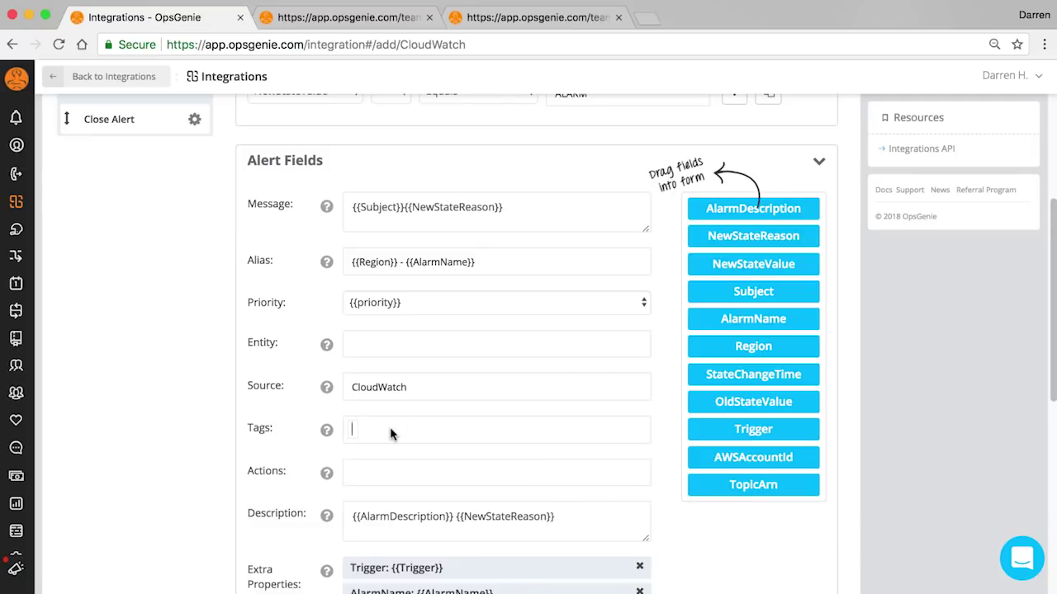
text(AW)
Step: Add an Ignore action matching one or more conditions, with NewStateValue Equals OK, and save the integration
scroll(484, 420, up, 5)
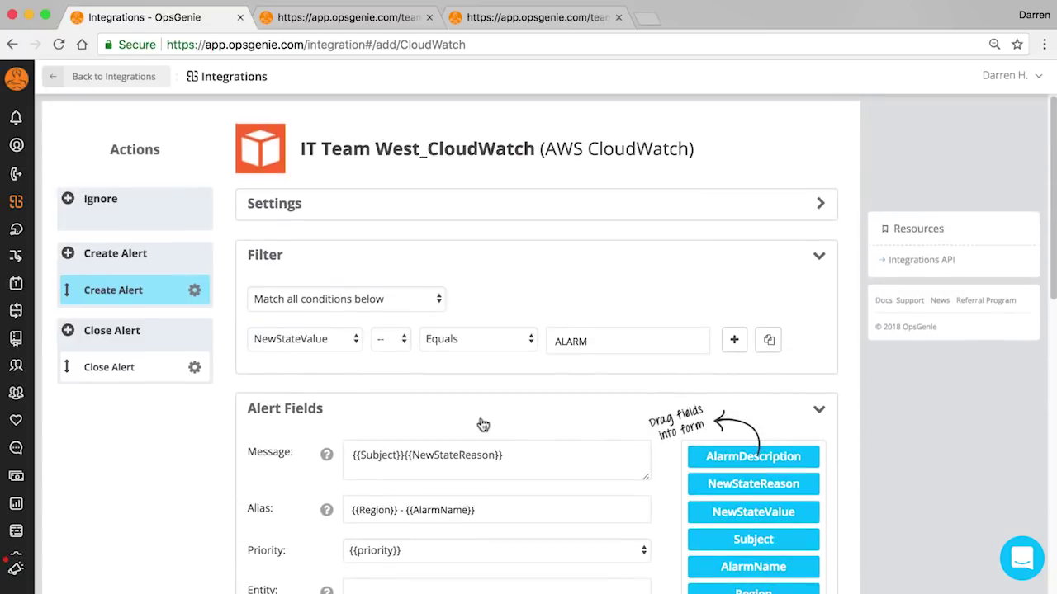
click(68, 203)
click(293, 299)
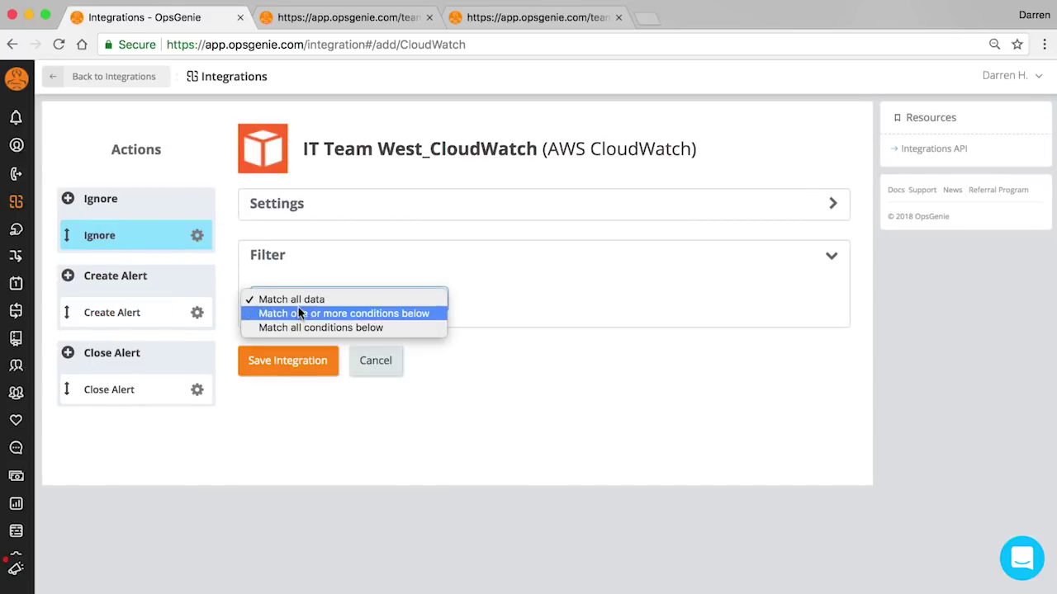
click(300, 314)
click(330, 340)
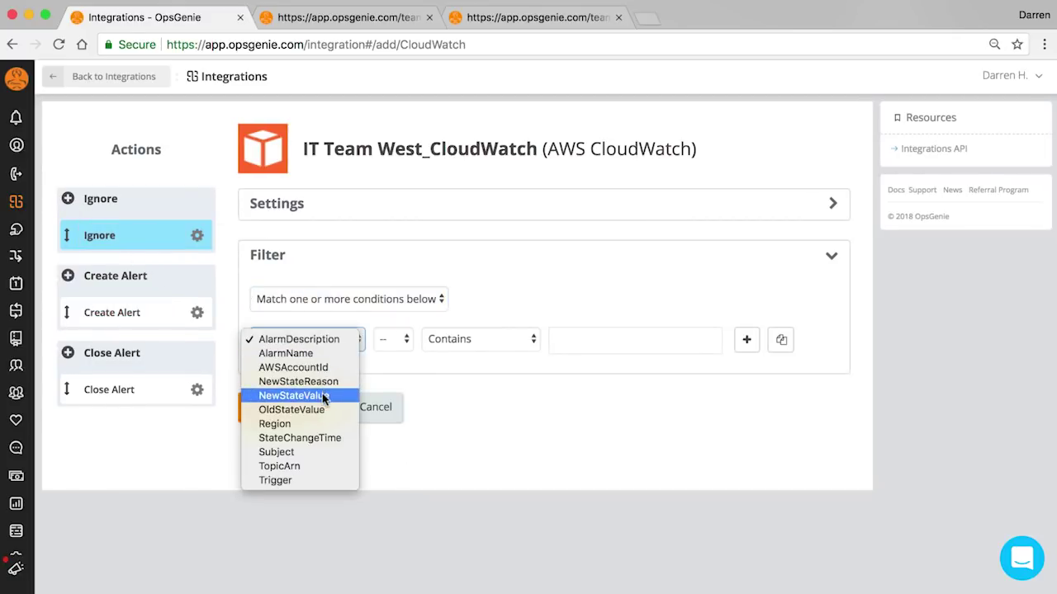
click(324, 398)
click(479, 339)
click(449, 324)
click(572, 341)
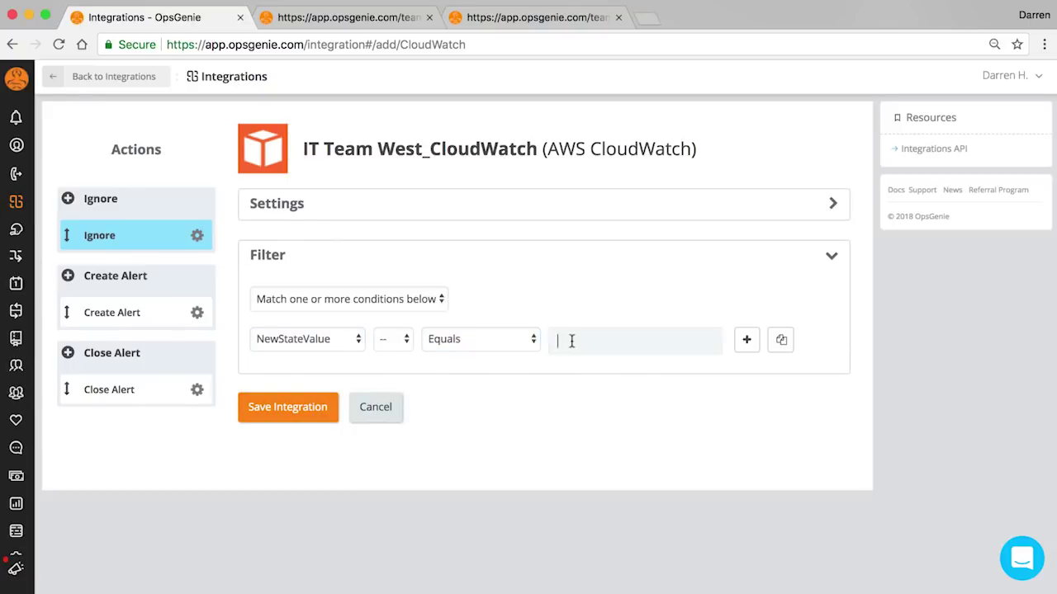
text(OK)
click(333, 411)
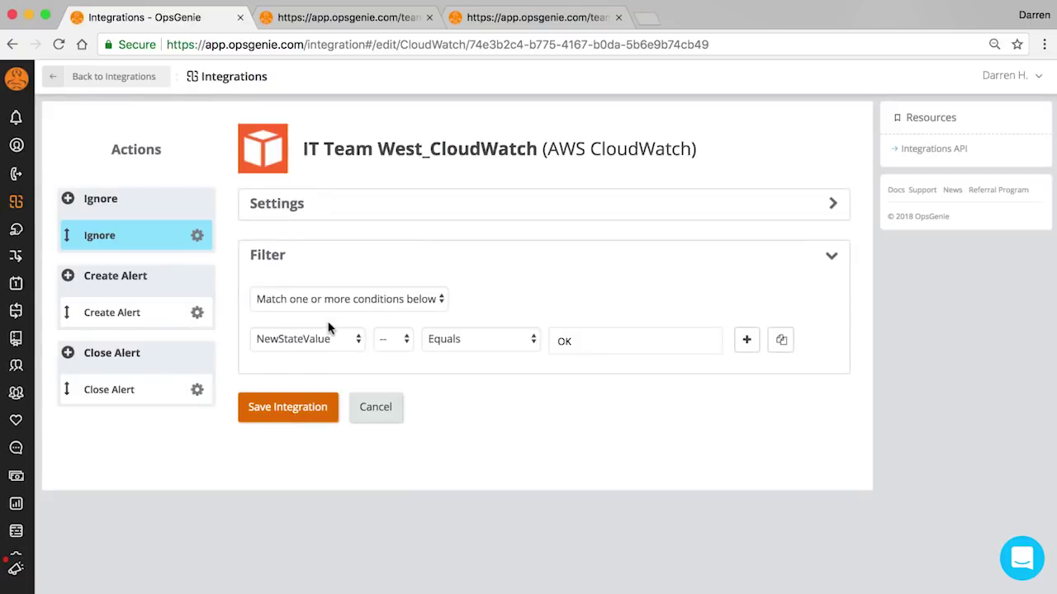
Step: Review the CloudWatch integration's Create Alert action and return to the team's main dashboard
click(137, 317)
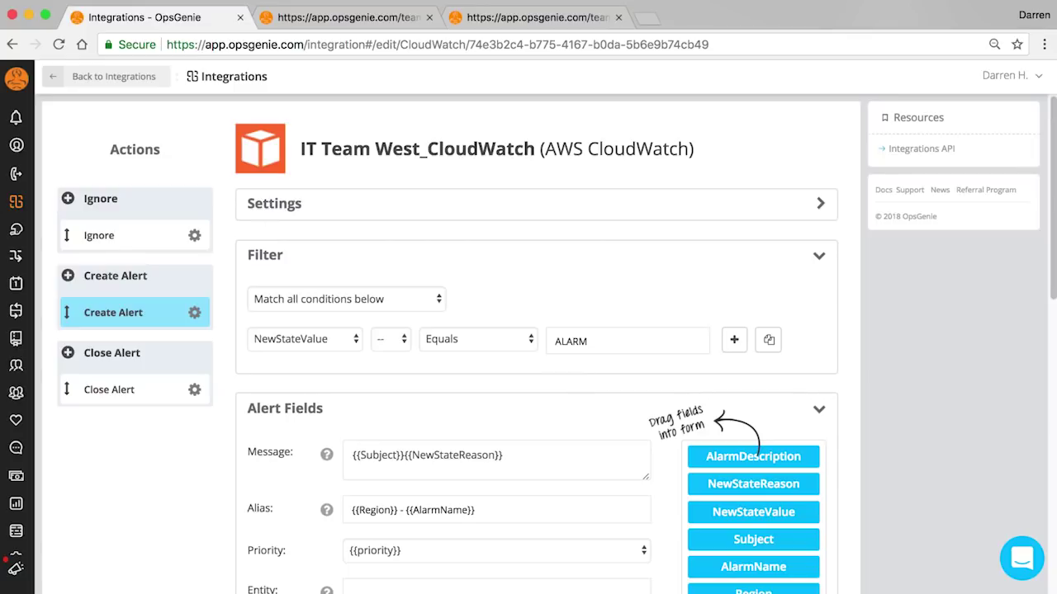
click(48, 78)
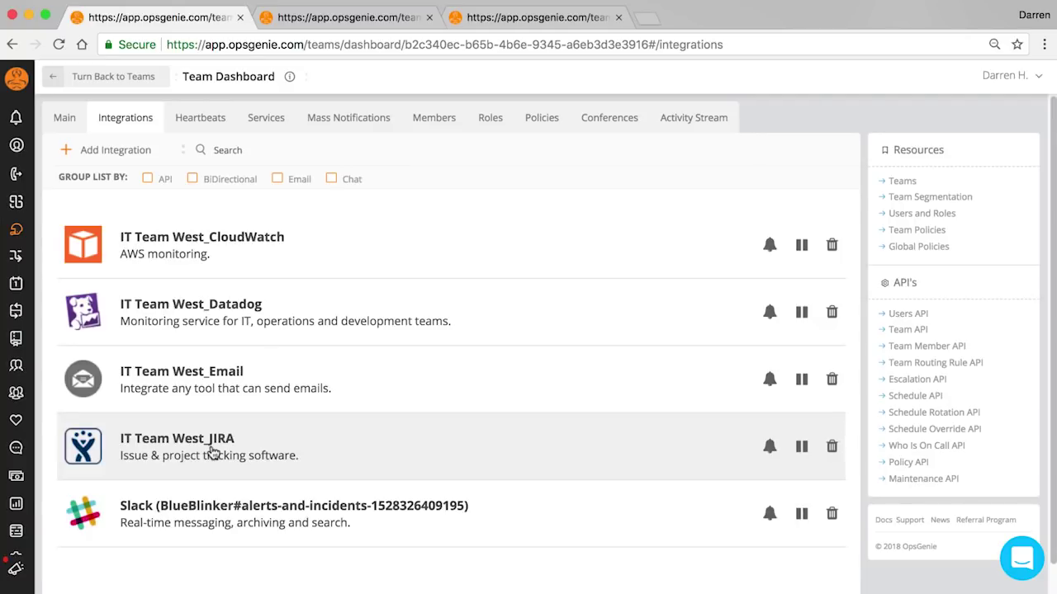
click(61, 120)
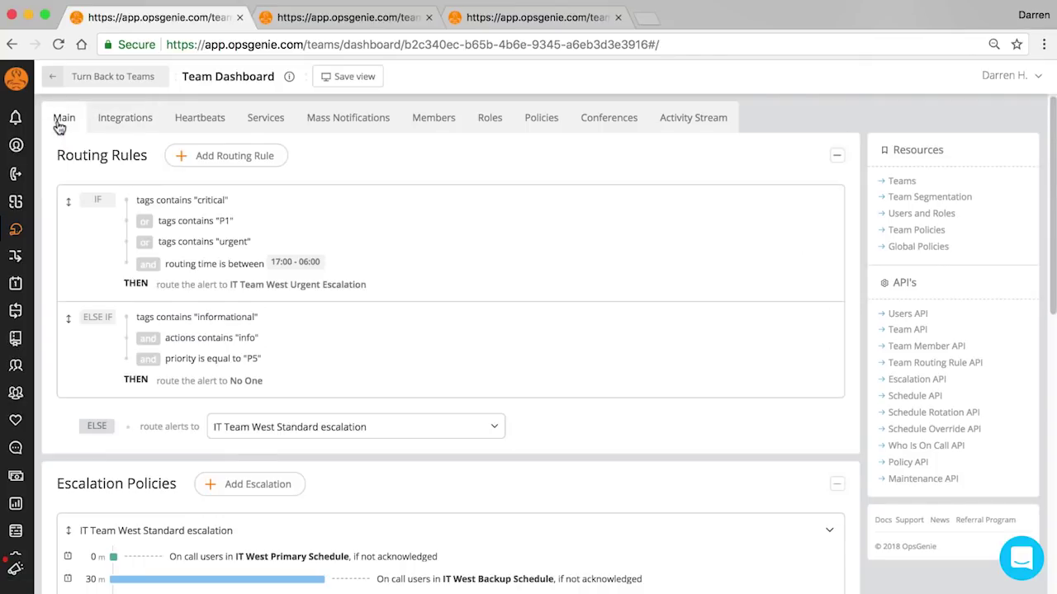
Step: Change rotation Rot1 of IT West Backup Schedule to a custom rotation with a shift length of 48 hours
scroll(54, 153, down, 5)
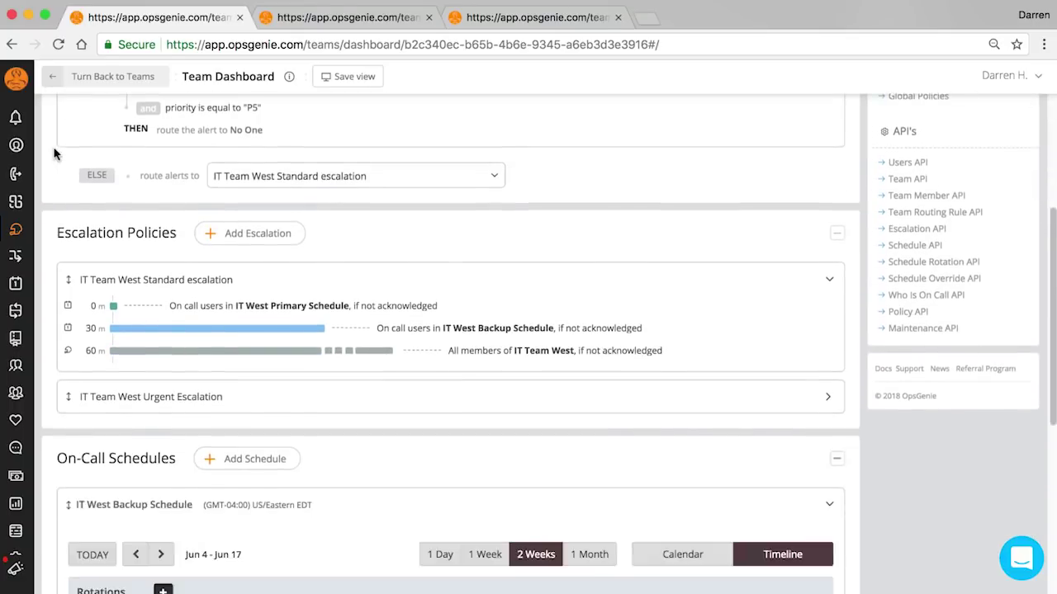
scroll(53, 152, down, 7)
scroll(54, 152, down, 3)
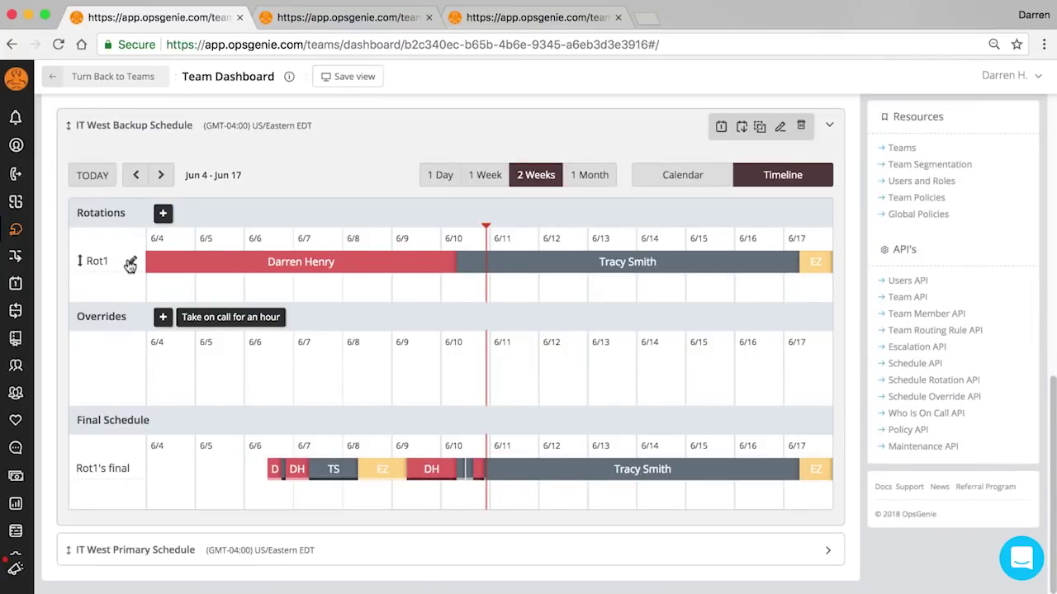
click(131, 264)
click(141, 278)
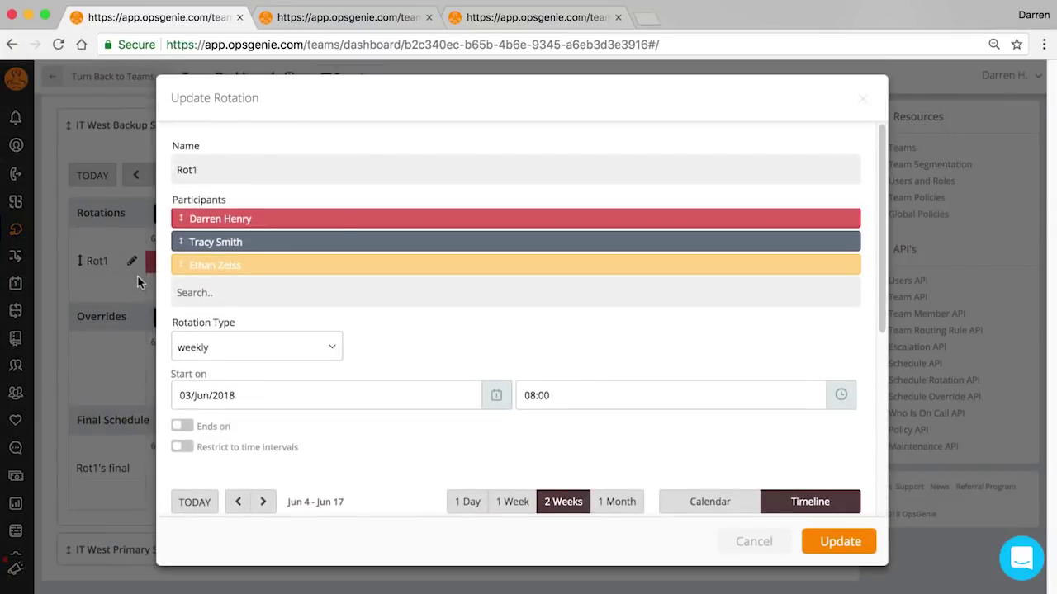
click(303, 347)
click(259, 408)
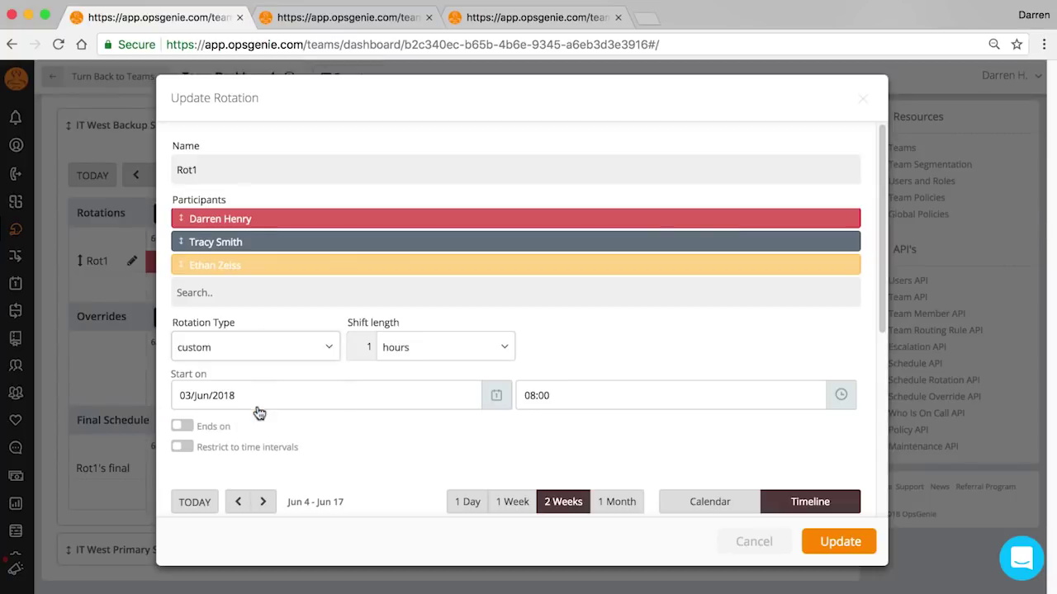
double_click(369, 348)
text(48)
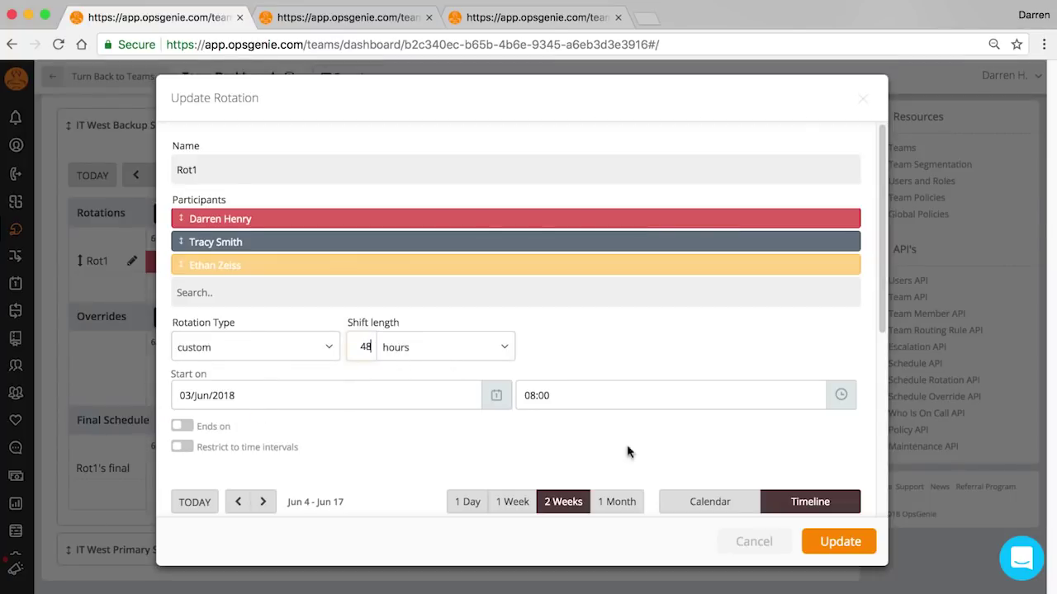
click(823, 543)
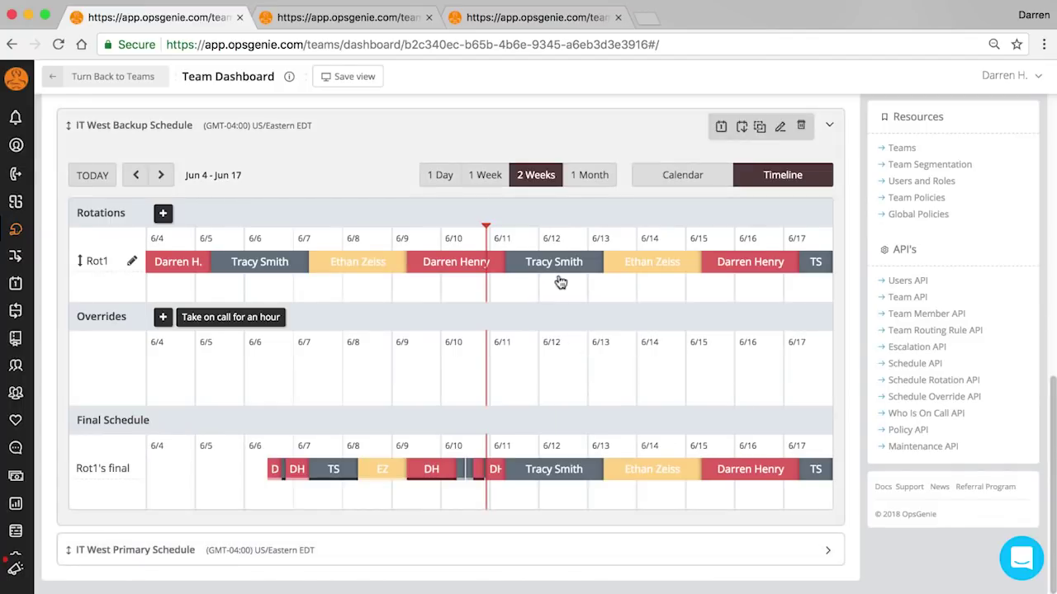
Step: Override the Rot1 shift from 11/Jun/2018 08:00 to 13/Jun/2018 08:00 with your own user on call
mouse_move(555, 261)
click(554, 224)
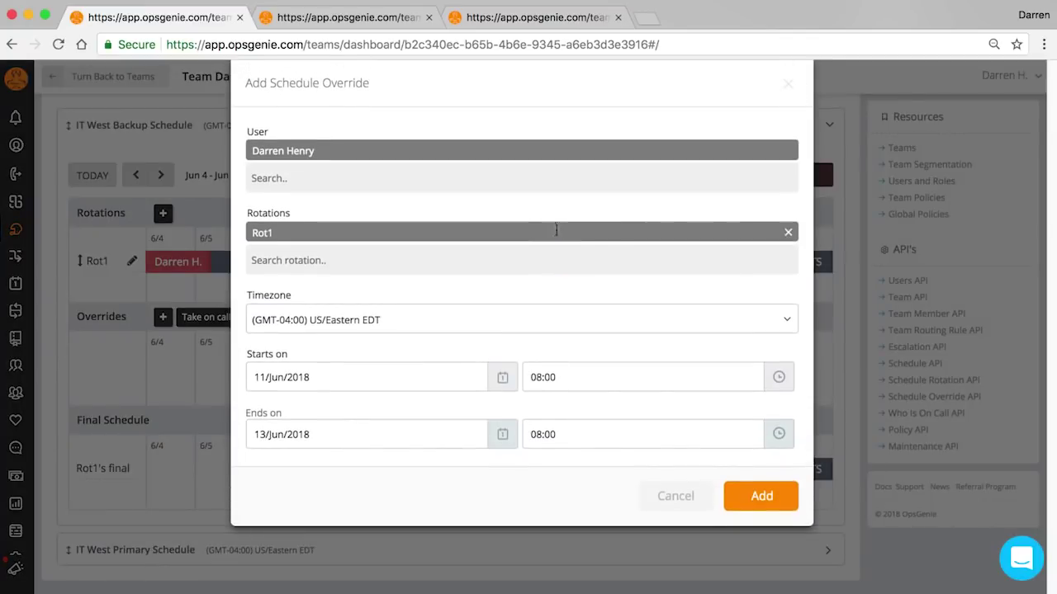
click(754, 431)
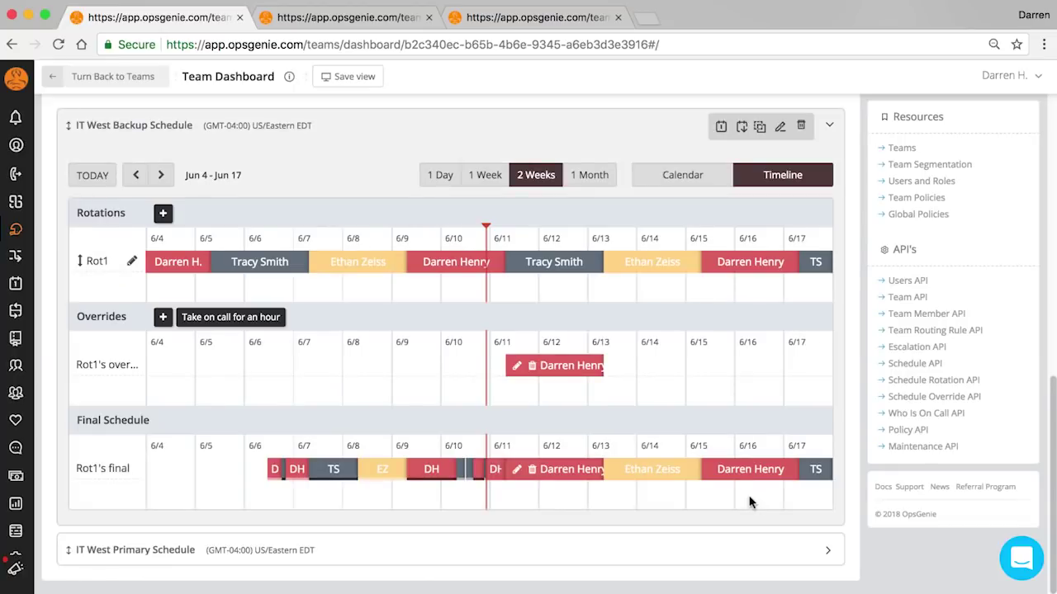
Step: Expand the IT West Primary Schedule and the IT Team West Urgent Escalation to review their rotation and escalation steps
click(827, 551)
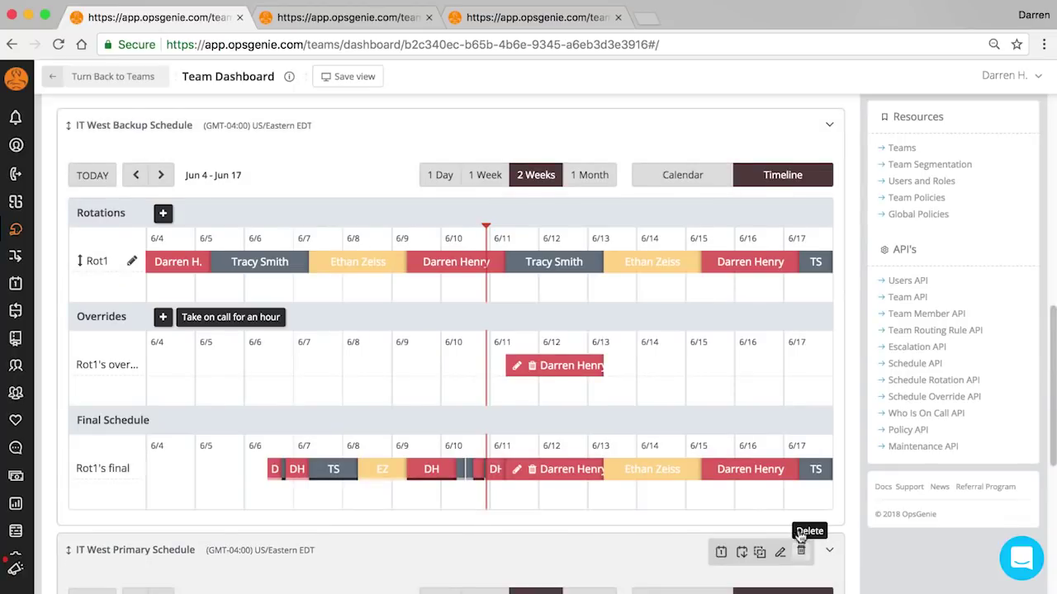
scroll(799, 545, down, 1)
scroll(800, 537, down, 1)
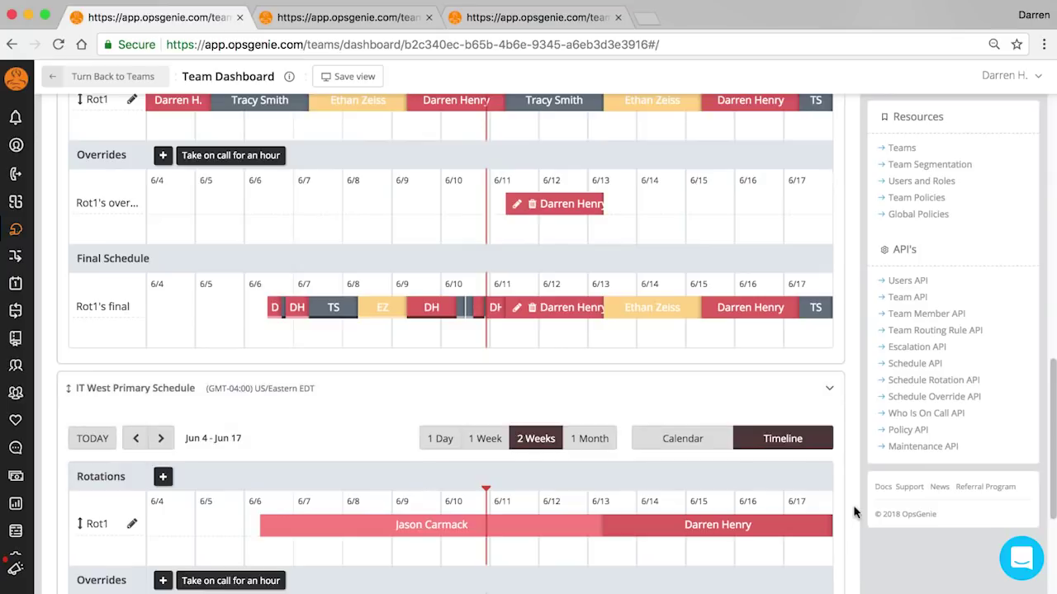
scroll(853, 505, up, 6)
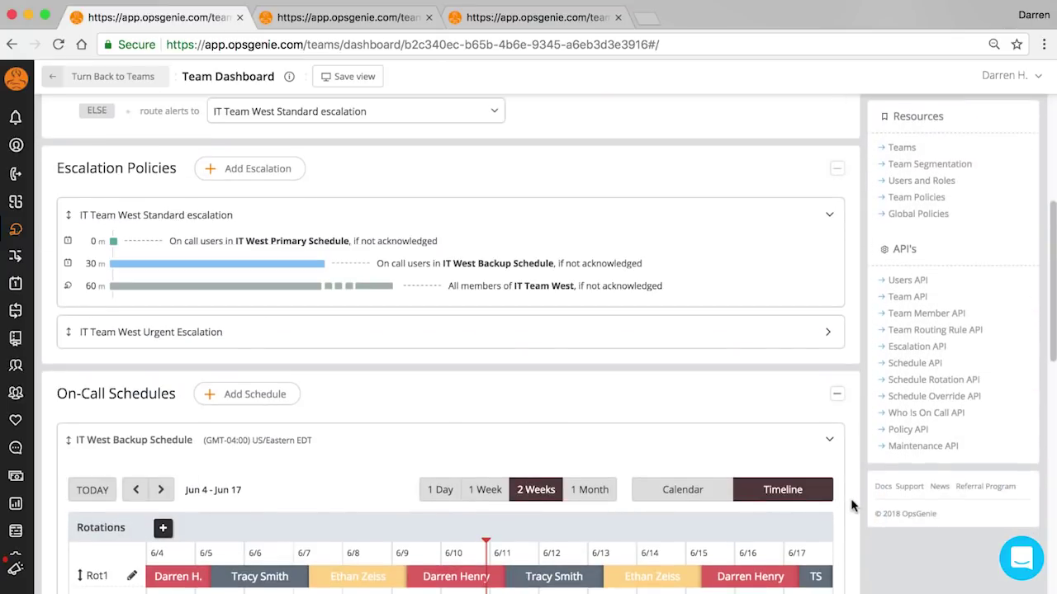
click(827, 333)
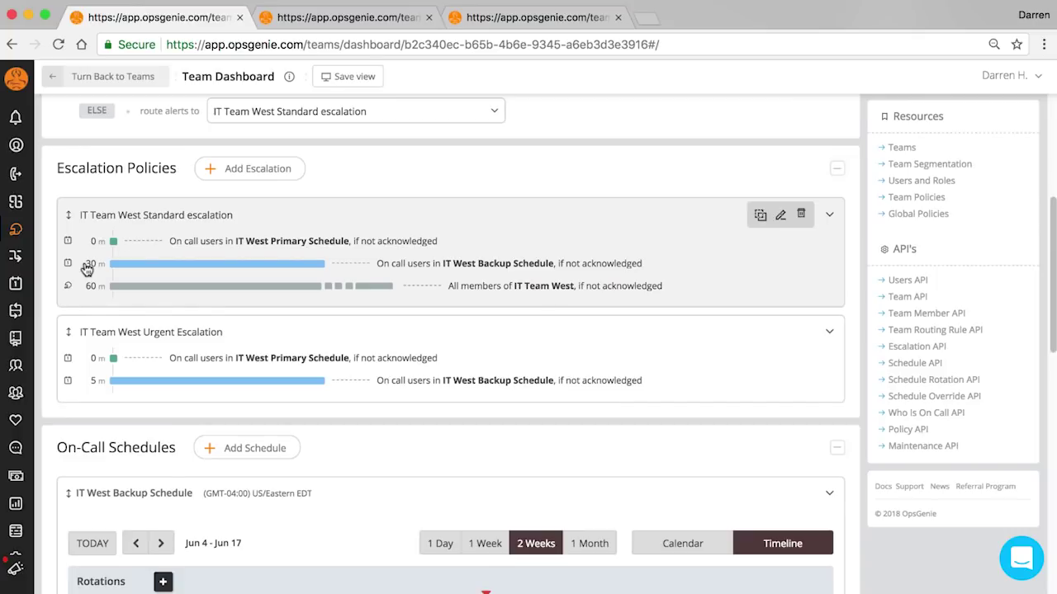
Step: Review the conditions, time restriction and escalation target of the High Priority, After Hours routing rule, and close it
scroll(83, 266, up, 4)
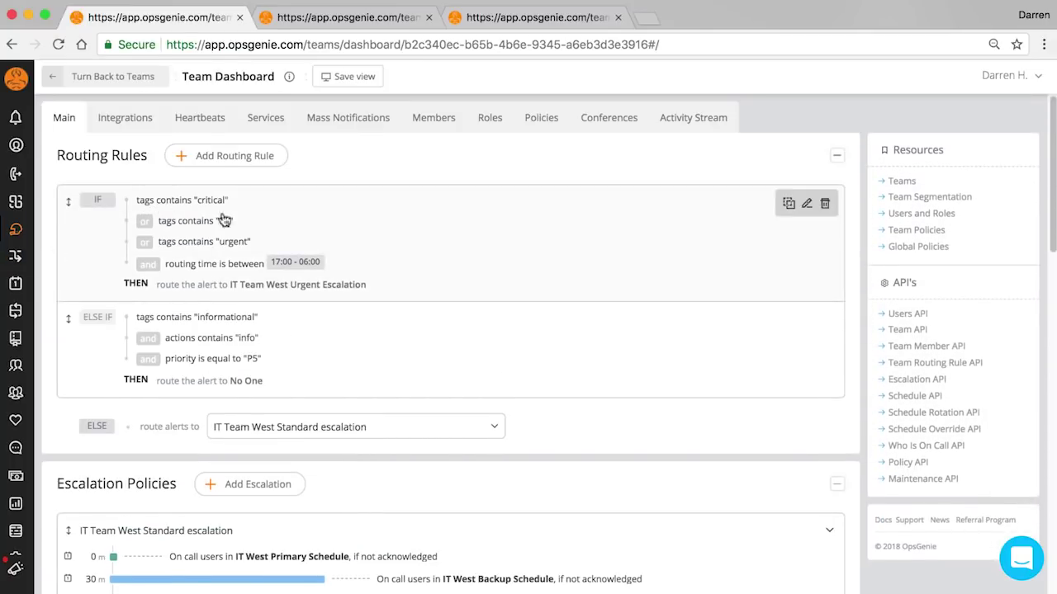
click(806, 204)
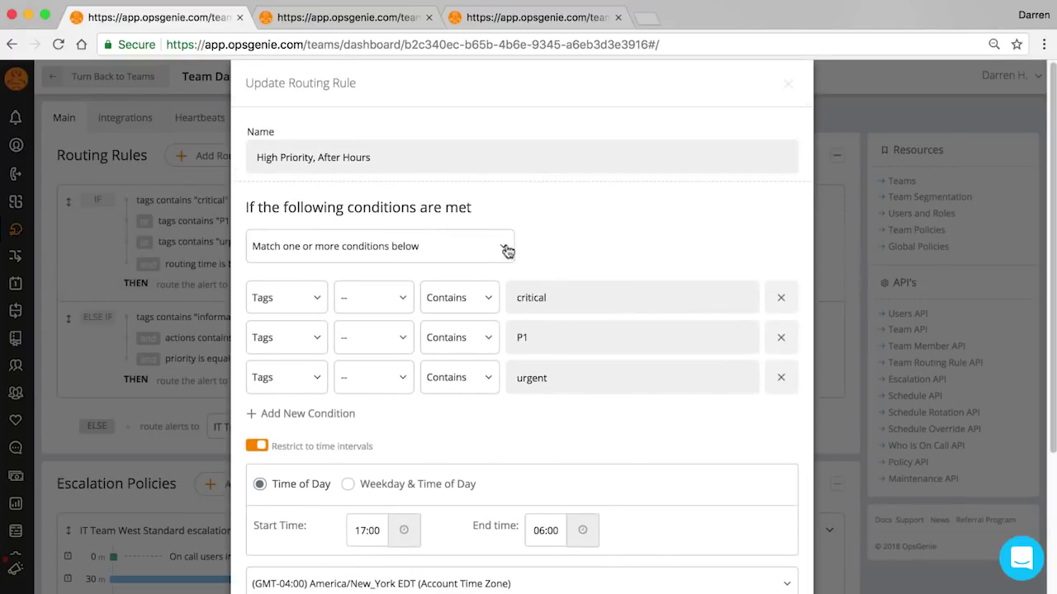
scroll(435, 402, down, 1)
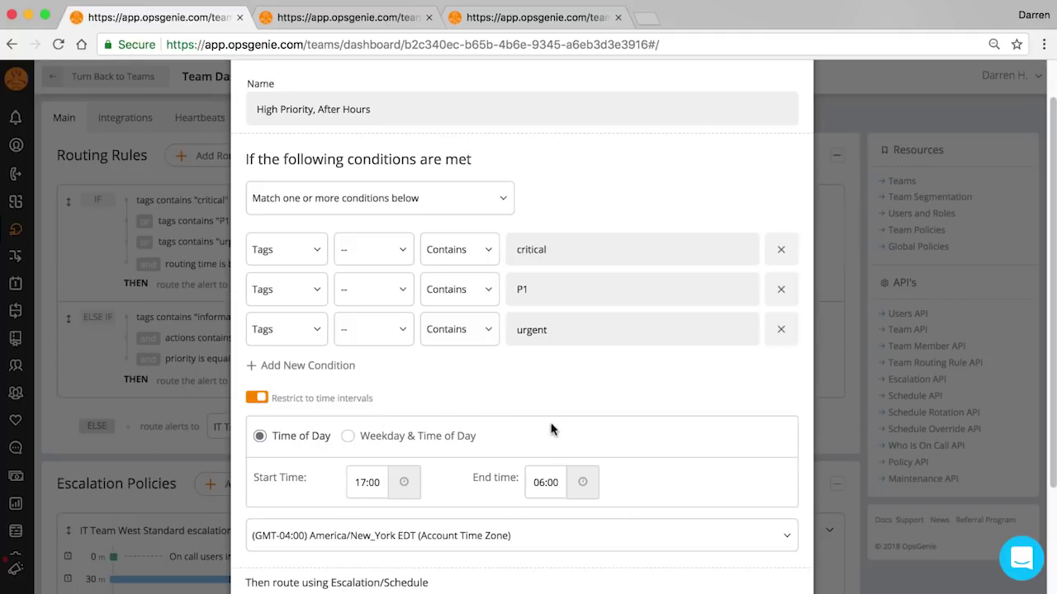
scroll(586, 444, down, 3)
click(682, 536)
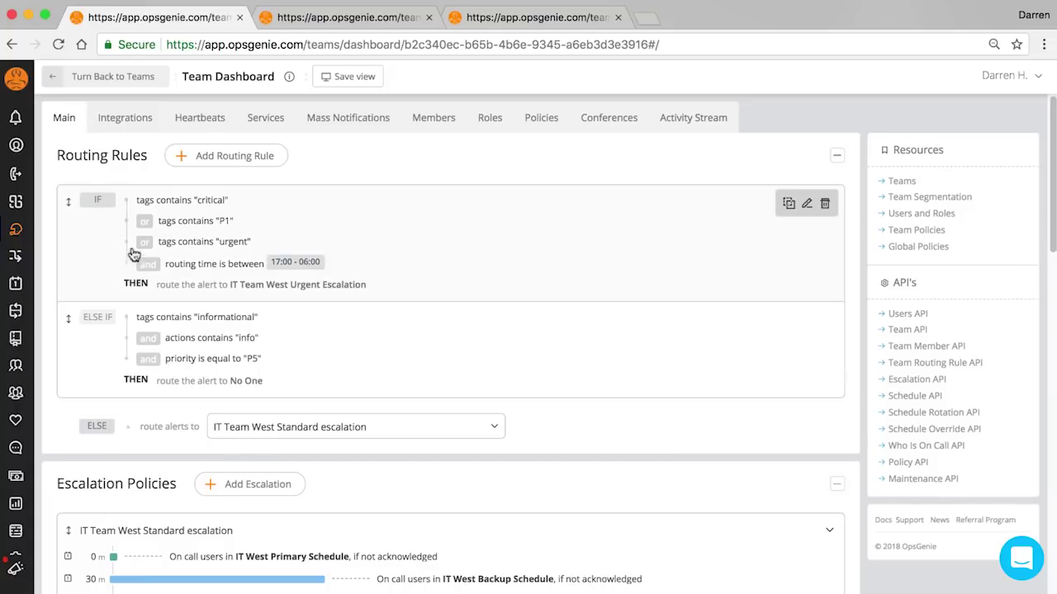
Step: Open your own profile's notification settings and examine the contact methods and New Alert notification rules
mouse_move(16, 147)
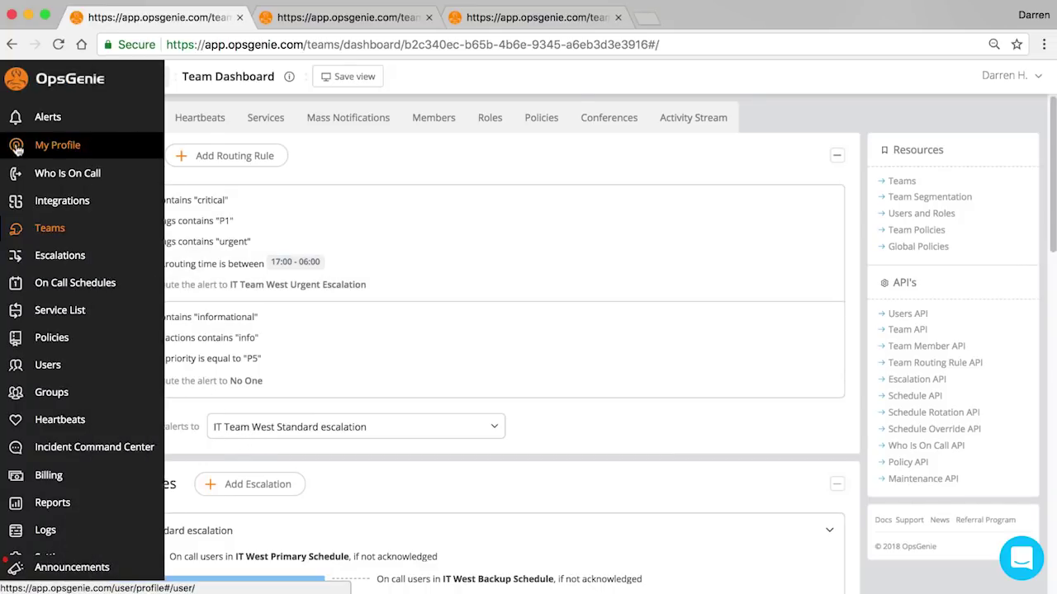
click(63, 147)
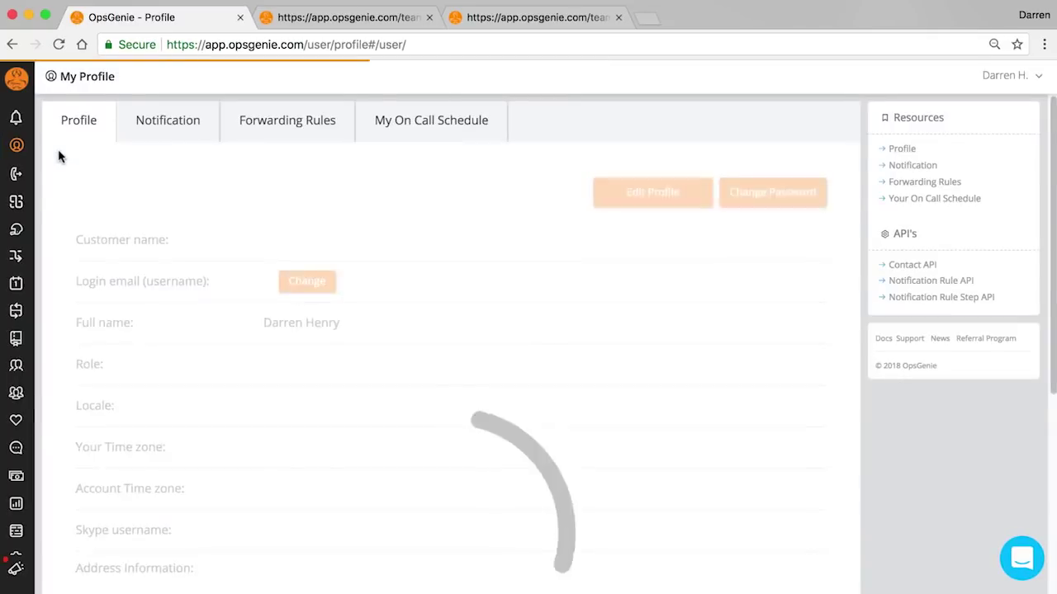
click(151, 126)
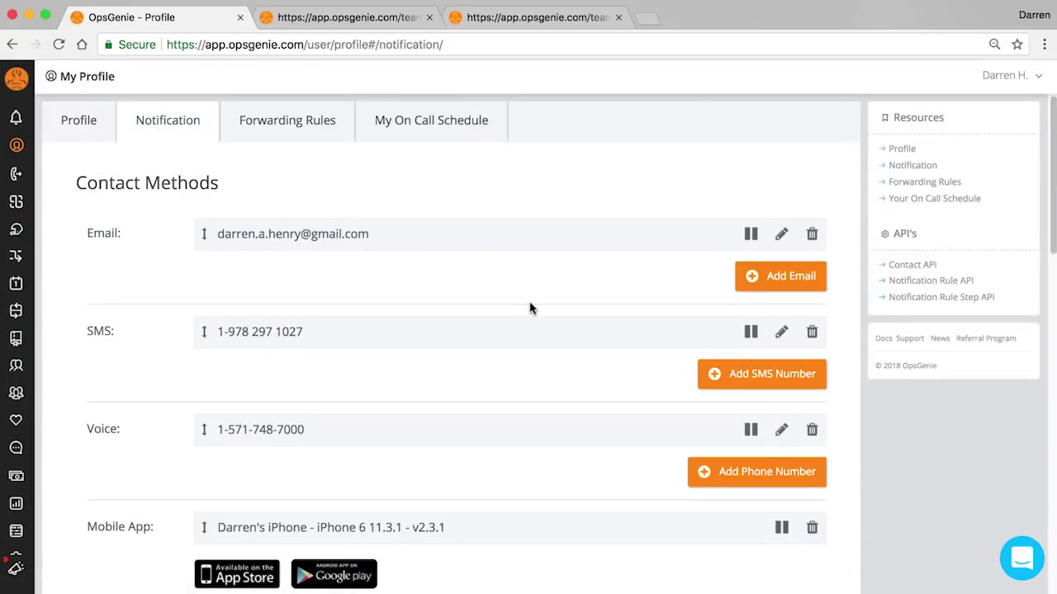
scroll(528, 308, down, 5)
scroll(529, 308, down, 3)
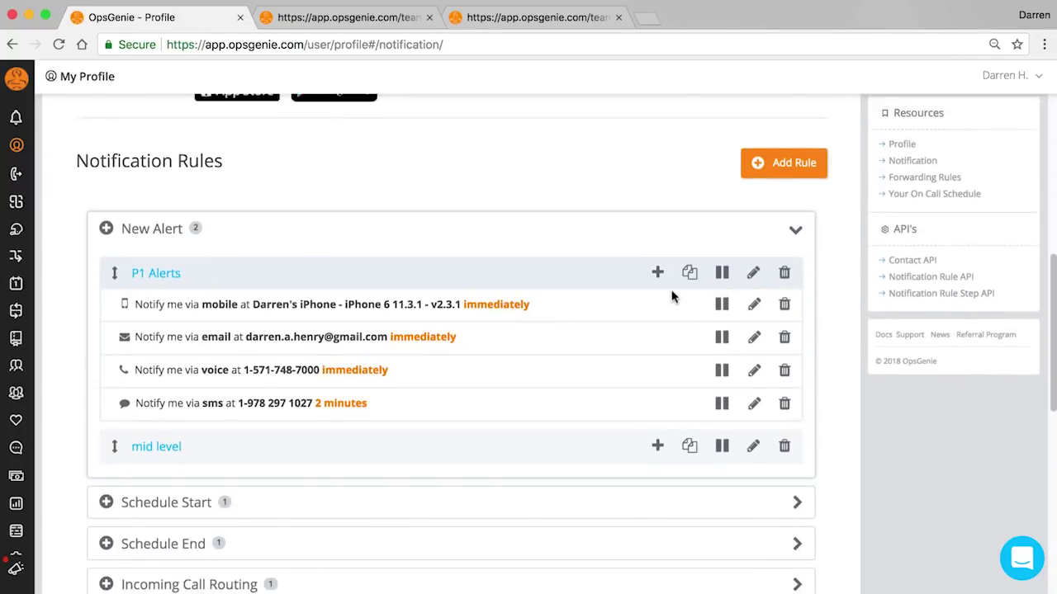
Step: Open the P1 Alerts notification rule, check its notification methods and repeat interval, and save the rule
click(755, 274)
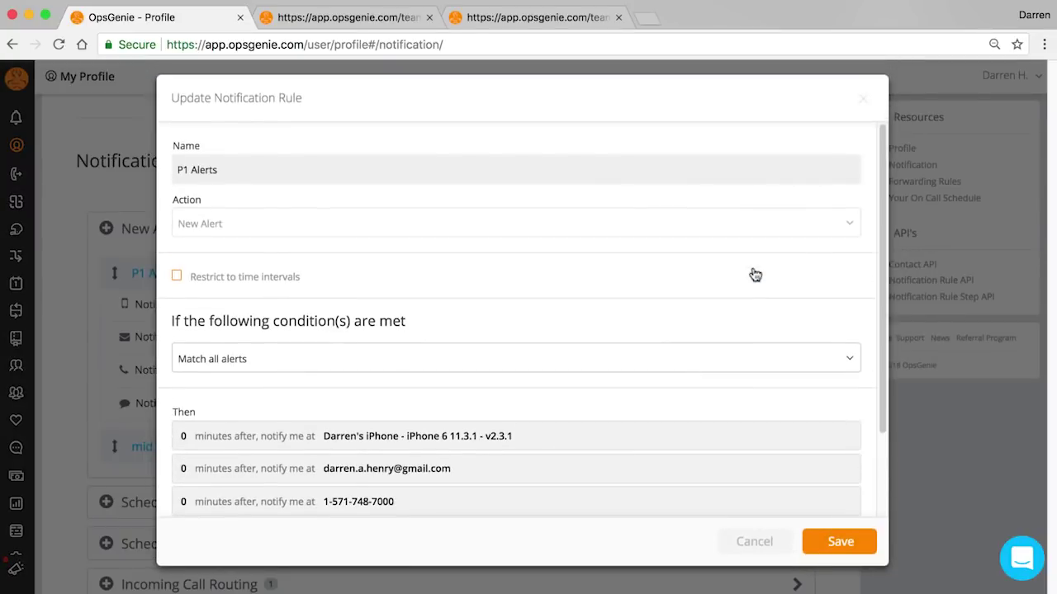
scroll(644, 321, down, 2)
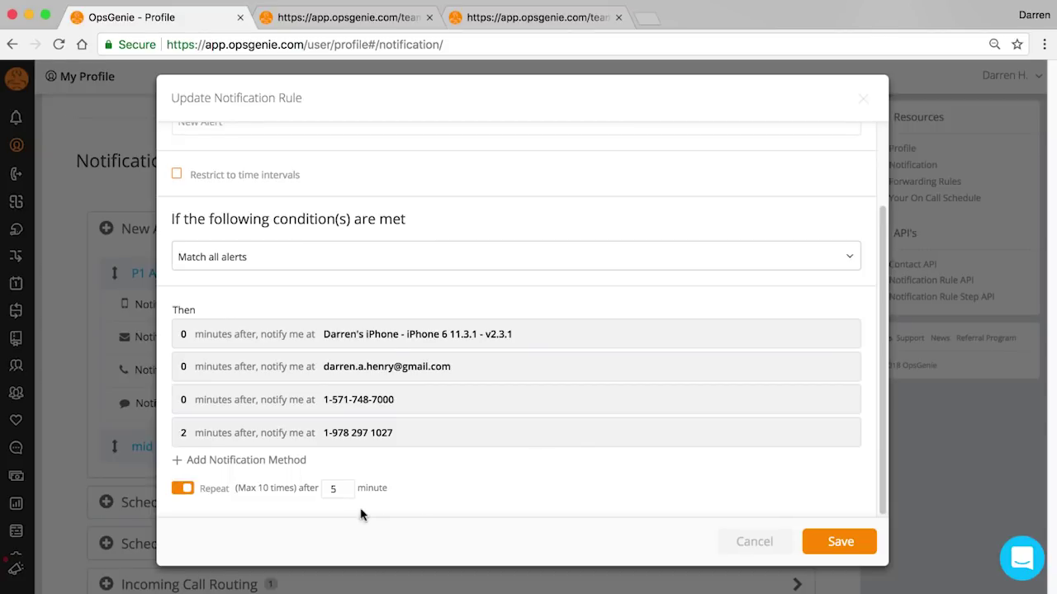
double_click(330, 489)
click(841, 547)
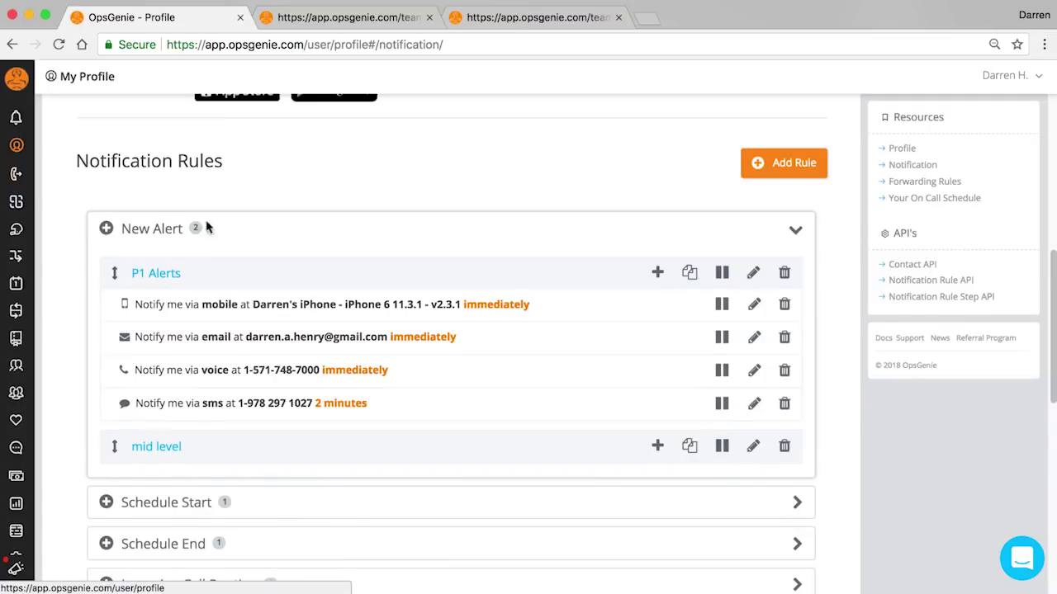
Step: Search the alerts for messages containing "connectivity" using the advanced search fields
mouse_move(18, 120)
click(55, 121)
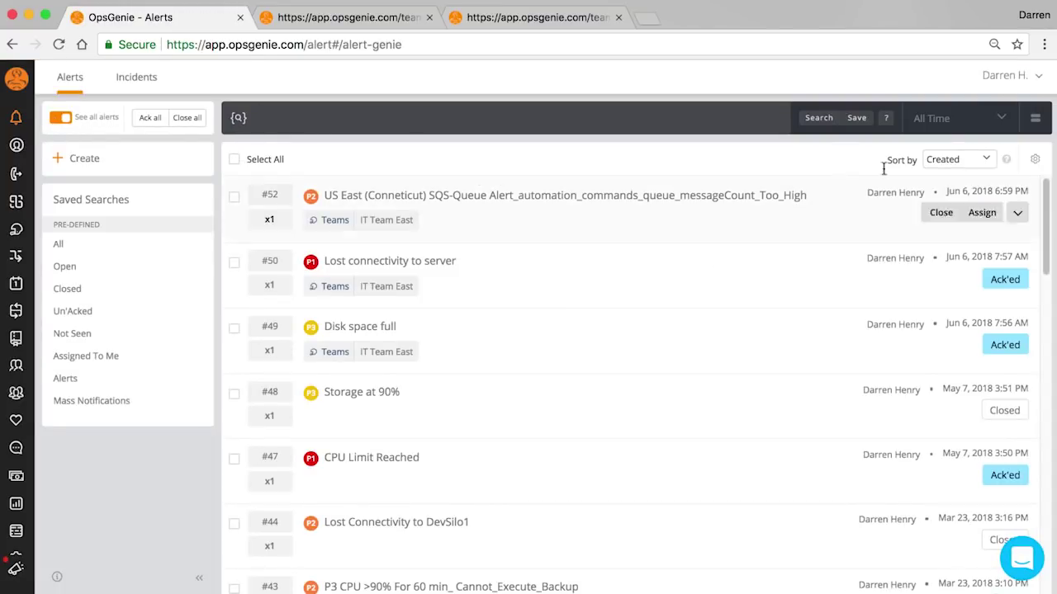
click(1032, 121)
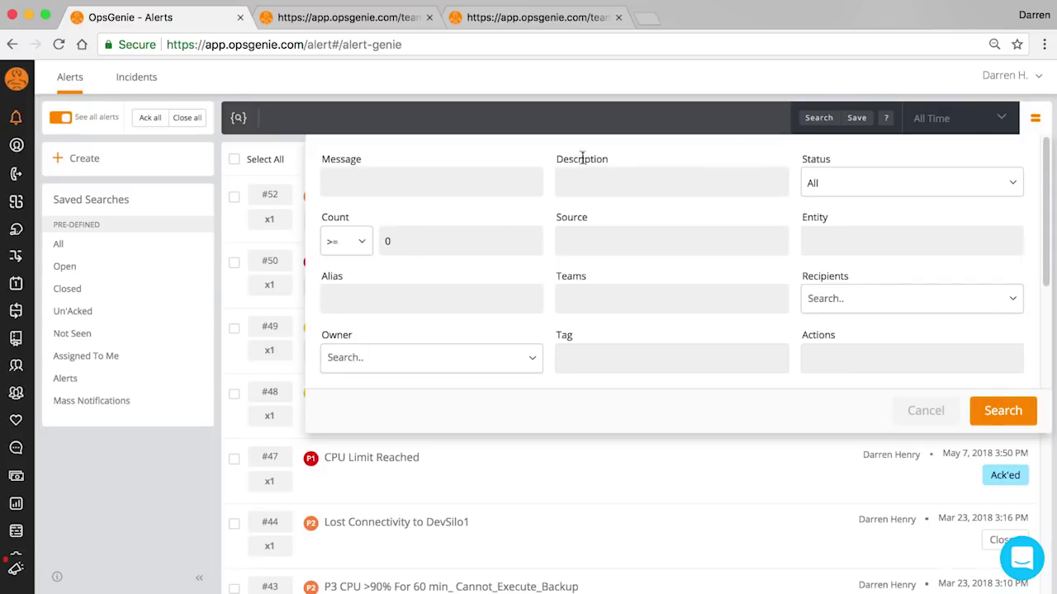
click(460, 179)
text(connectivity)
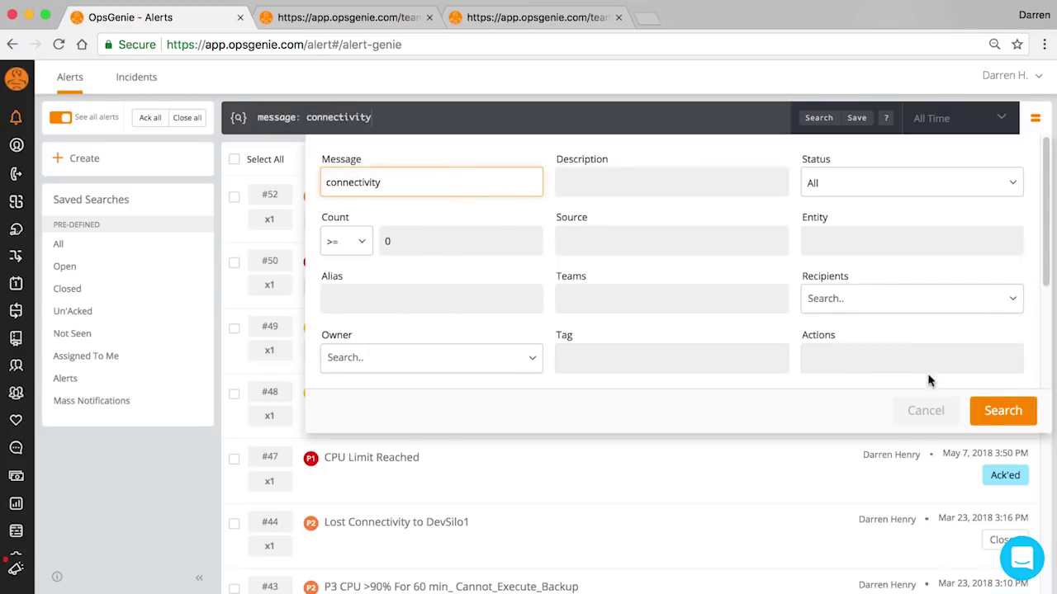
click(989, 410)
Step: Save the current alert search as a private search named "Connectivity Issues"
click(856, 117)
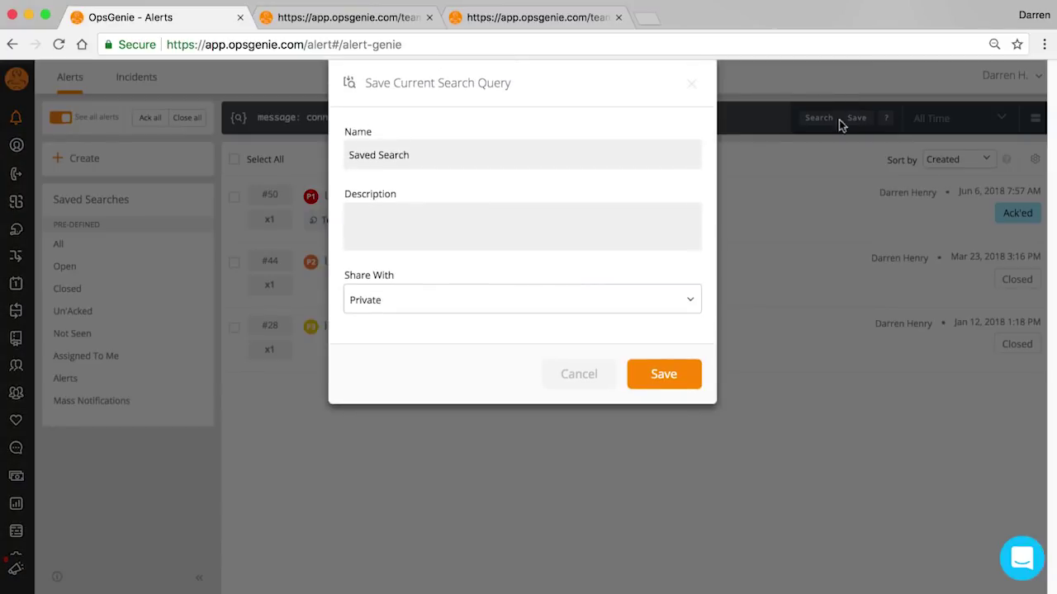
drag(413, 154, 332, 153)
text(Connectivity Issues)
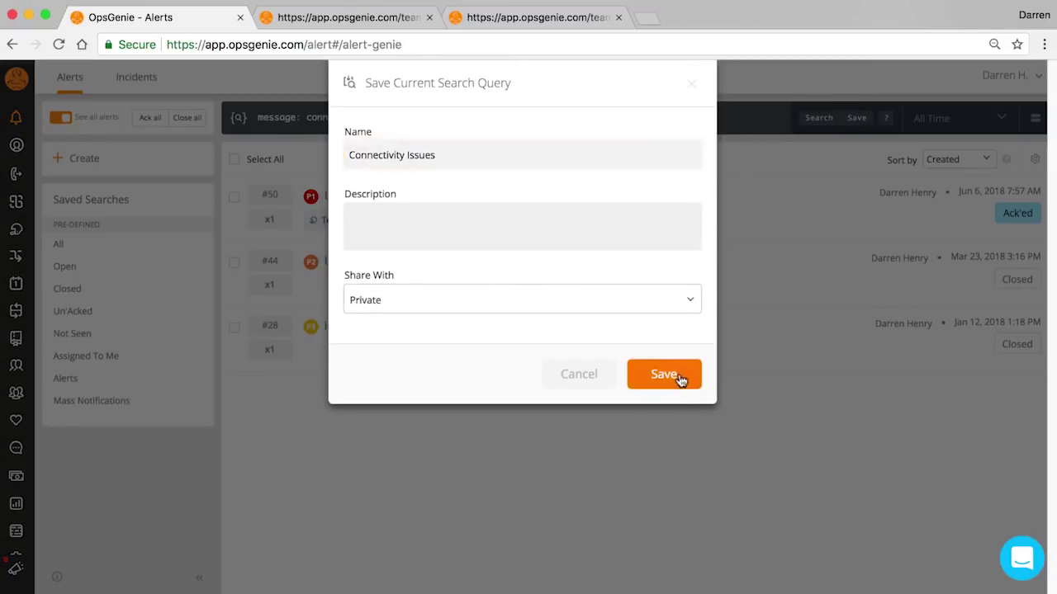
click(677, 377)
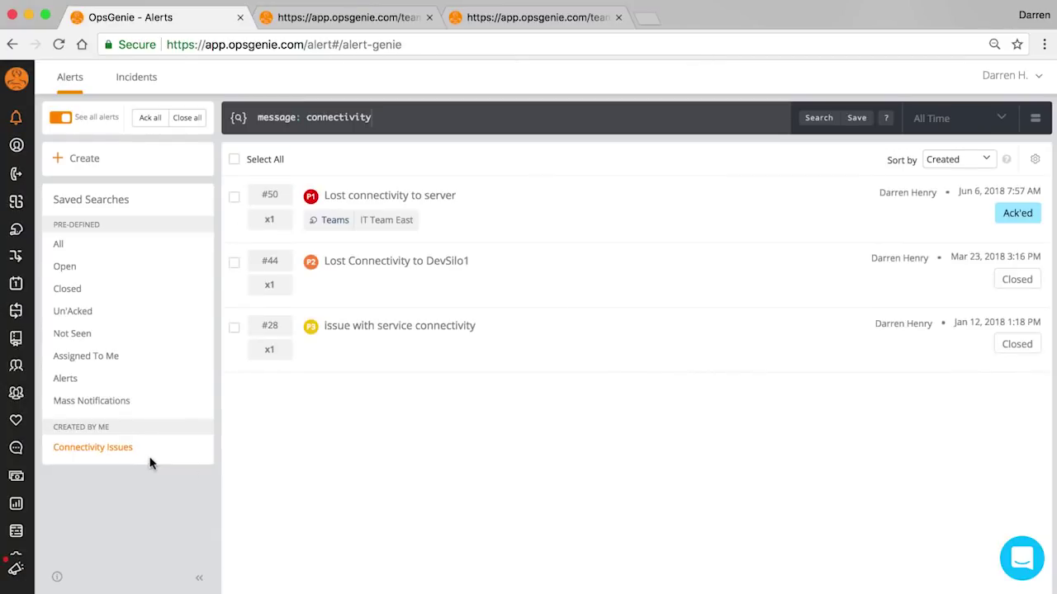
Step: View the additional actions available for the "Lost connectivity to server" alert, and list all alerts again
click(1029, 215)
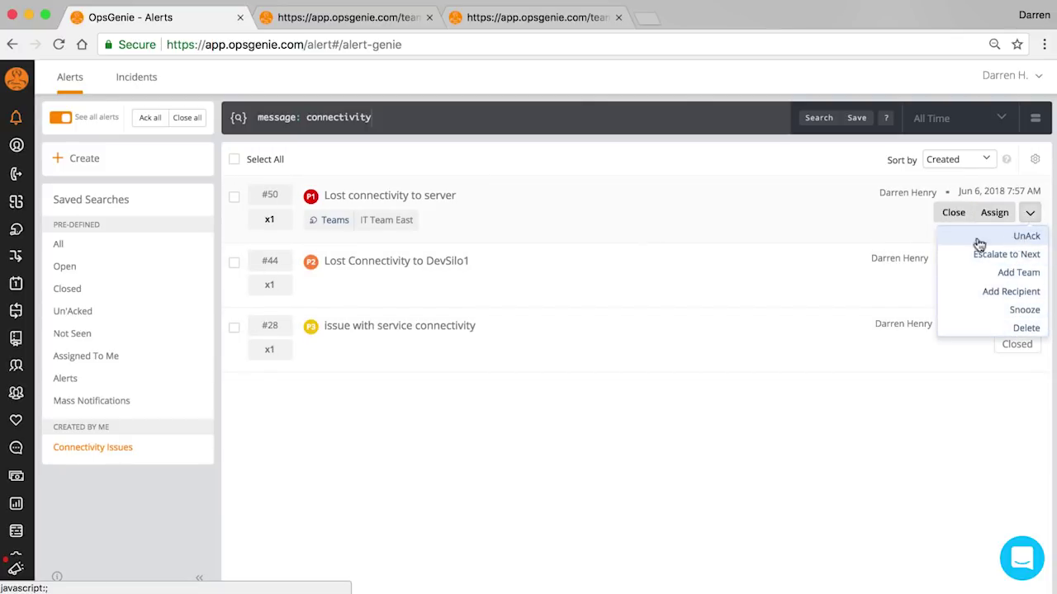
click(132, 246)
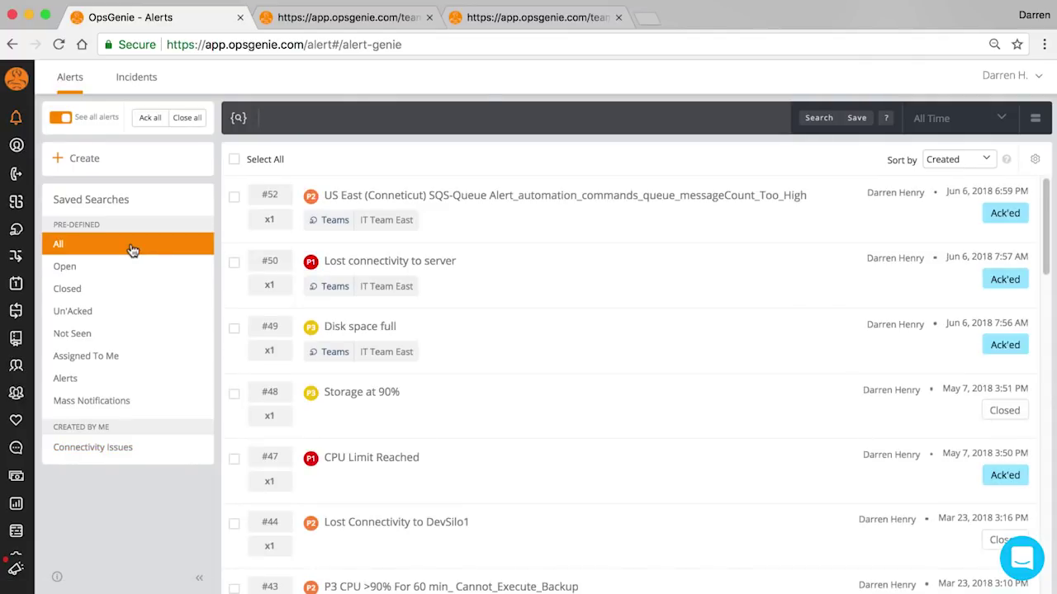
Step: Create an alert with message "Lost Connectivity to DevSilo1" for IT Team West, priority P1-Critical, tagged "urgent"
click(105, 165)
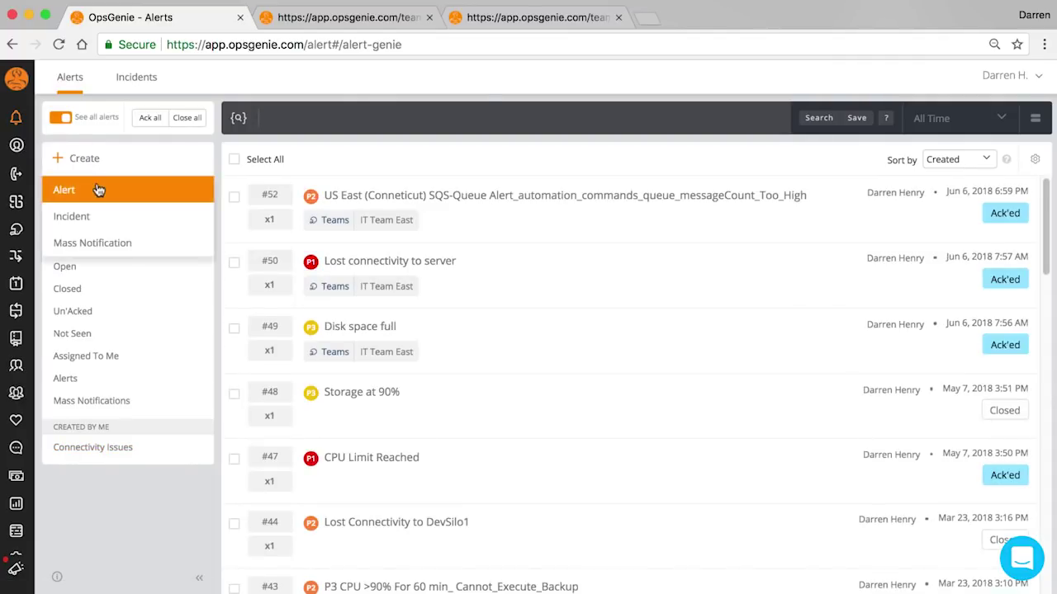
click(131, 189)
click(220, 243)
text(Lost Connectivity to DevSilo1)
click(222, 312)
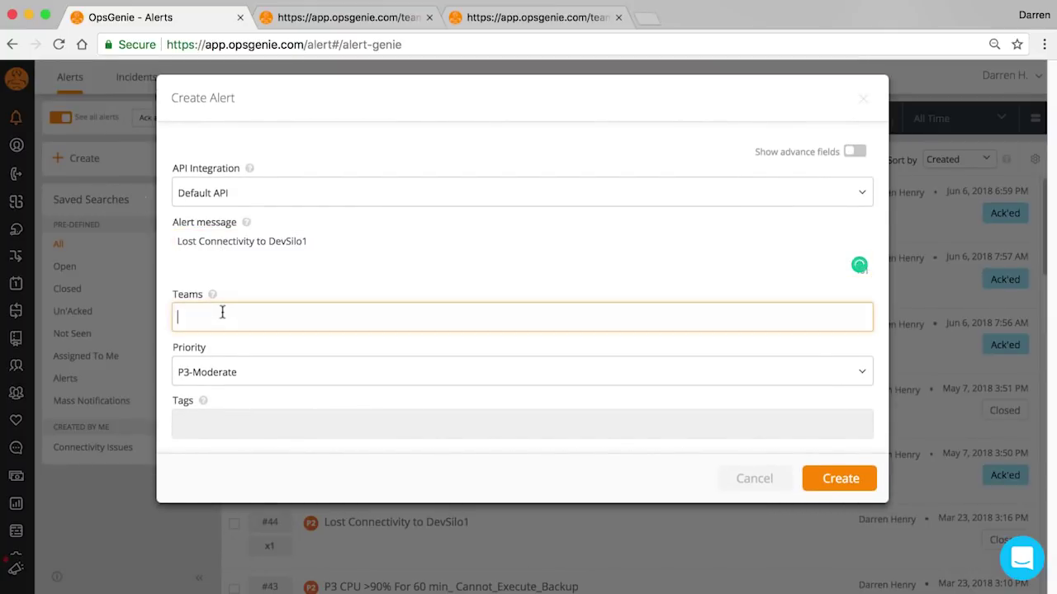
text(it)
click(229, 353)
click(233, 402)
click(236, 416)
text(urgent)
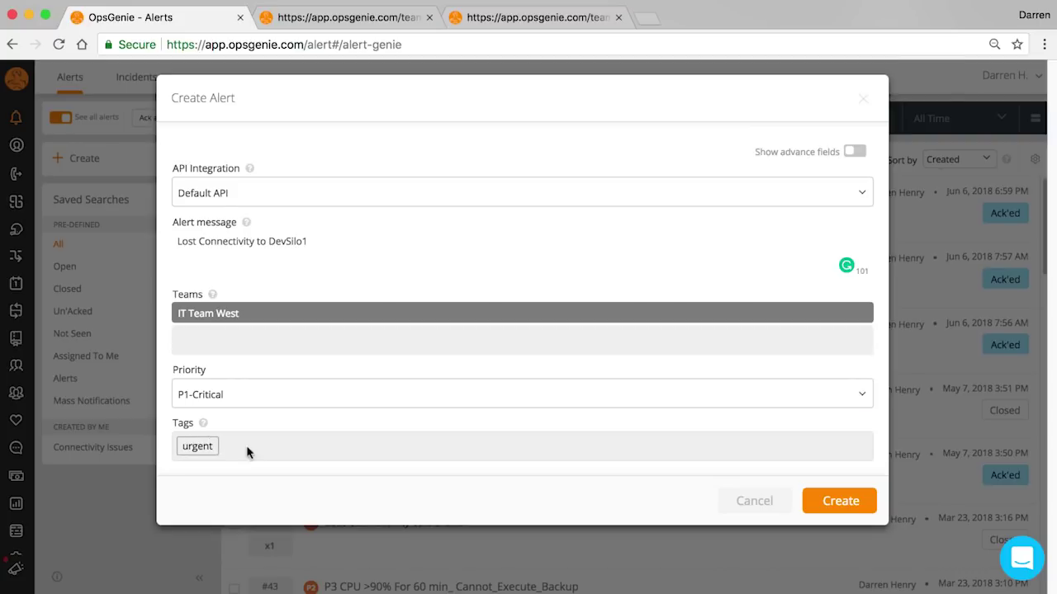
click(854, 504)
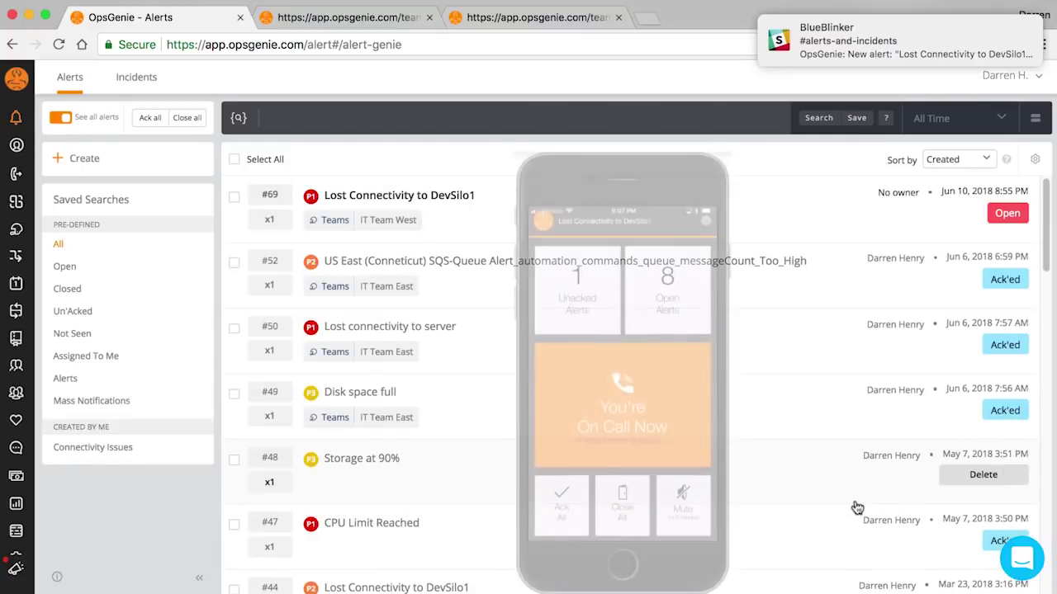
Step: Acknowledge the open P1 alert "Lost Connectivity to DevSilo1" assigned to IT Team West
mouse_move(953, 48)
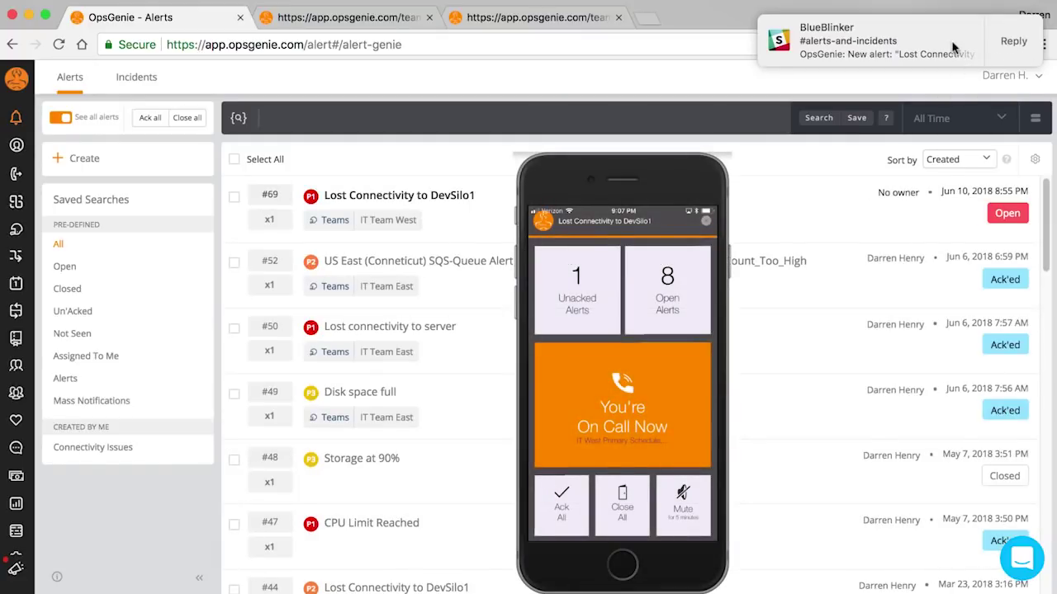
mouse_move(912, 212)
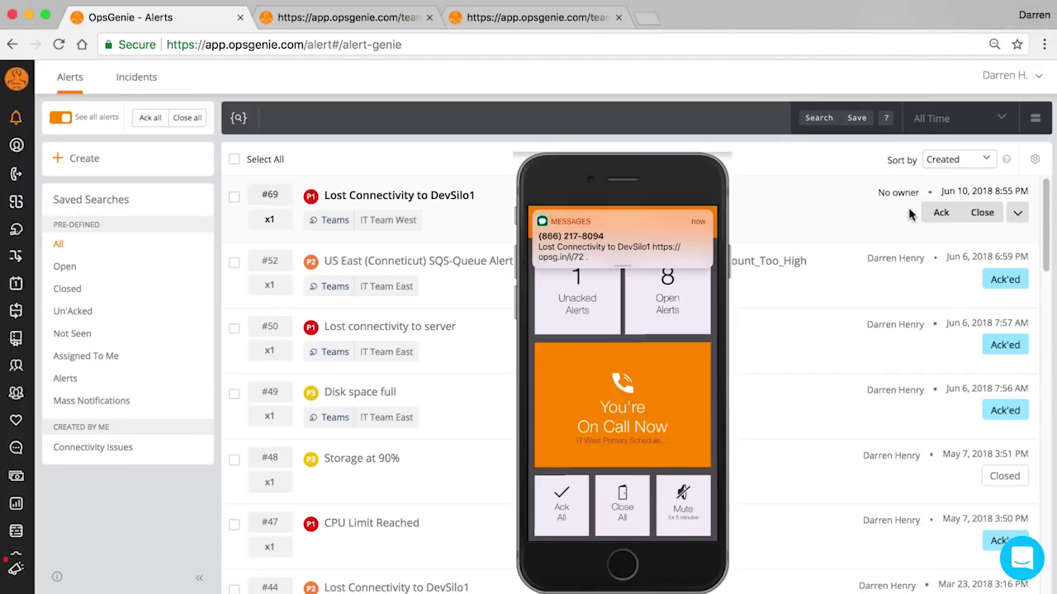
click(940, 212)
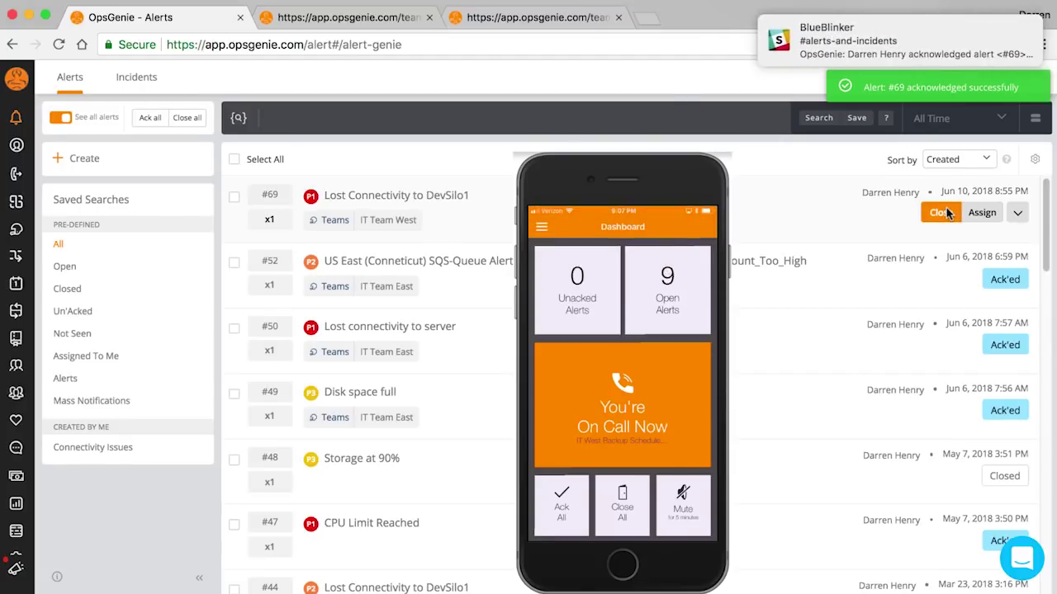